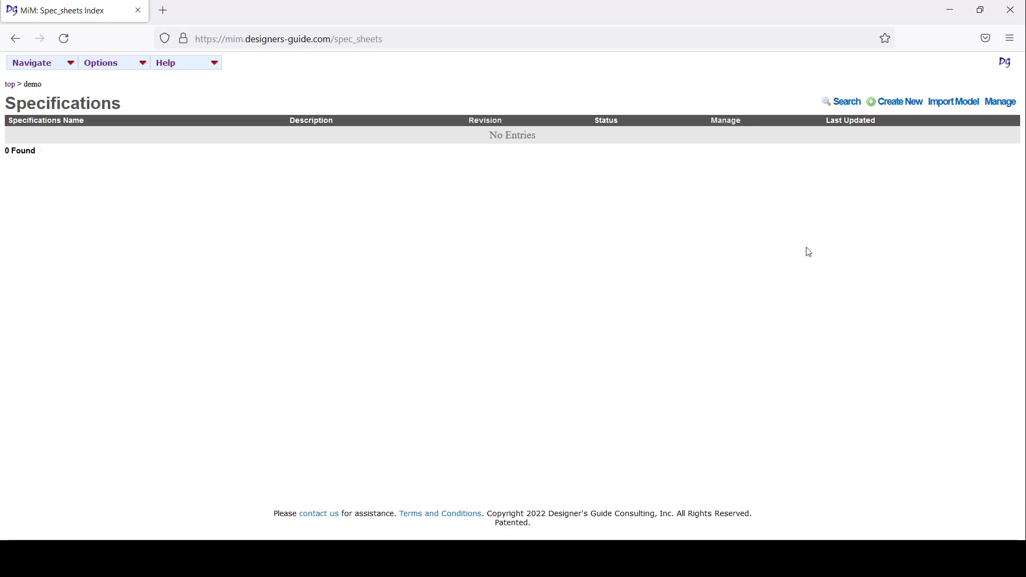
Create a specification named "dac" with the description "8 bit digital to analog converter", keeping the default basics and generated items
{"action": "left_click", "coordinate": [893, 102]}
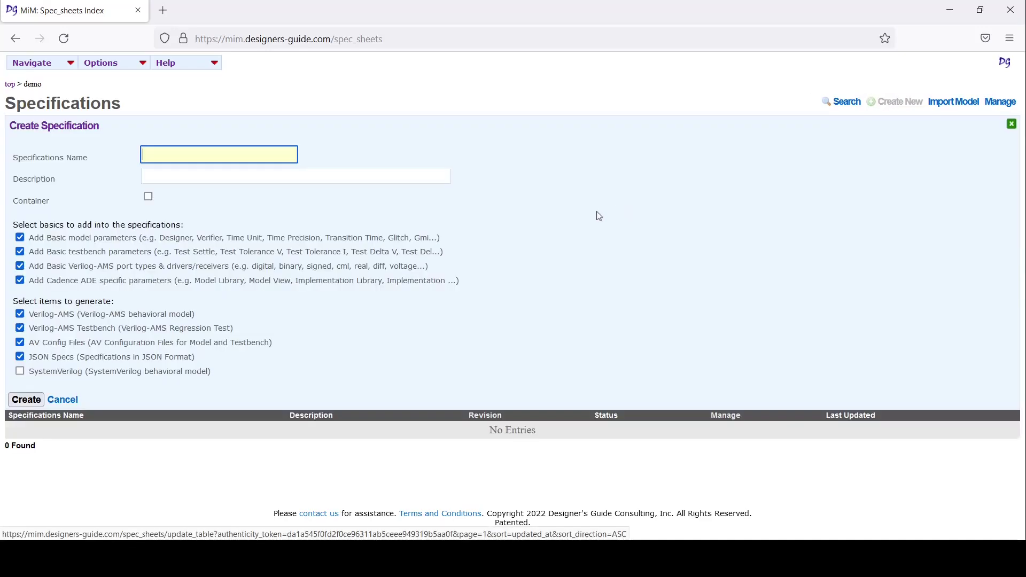
{"action": "type", "text": "dac"}
{"action": "key", "text": "Tab"}
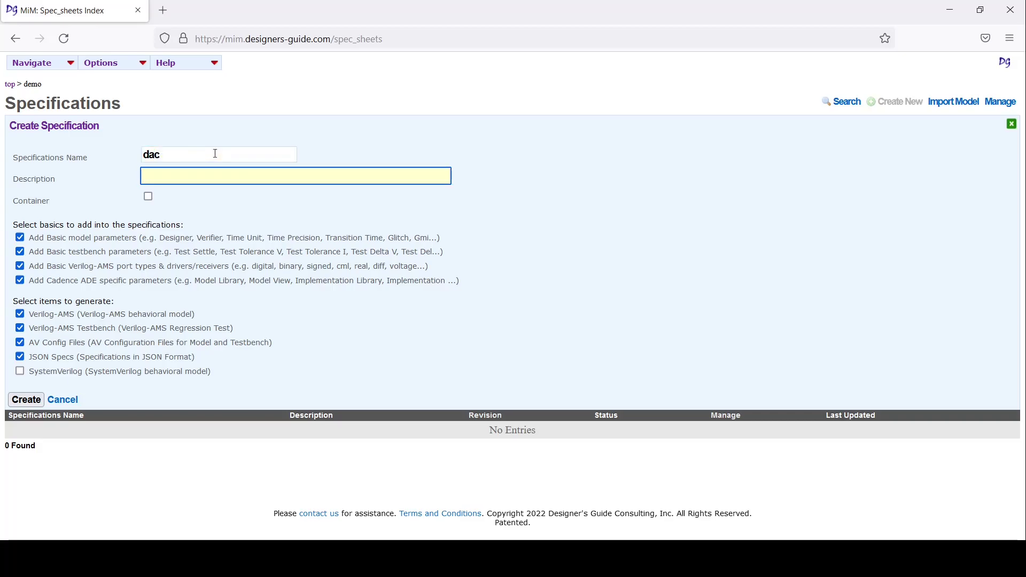
{"action": "type", "text": "8 bit digital to analog converter"}
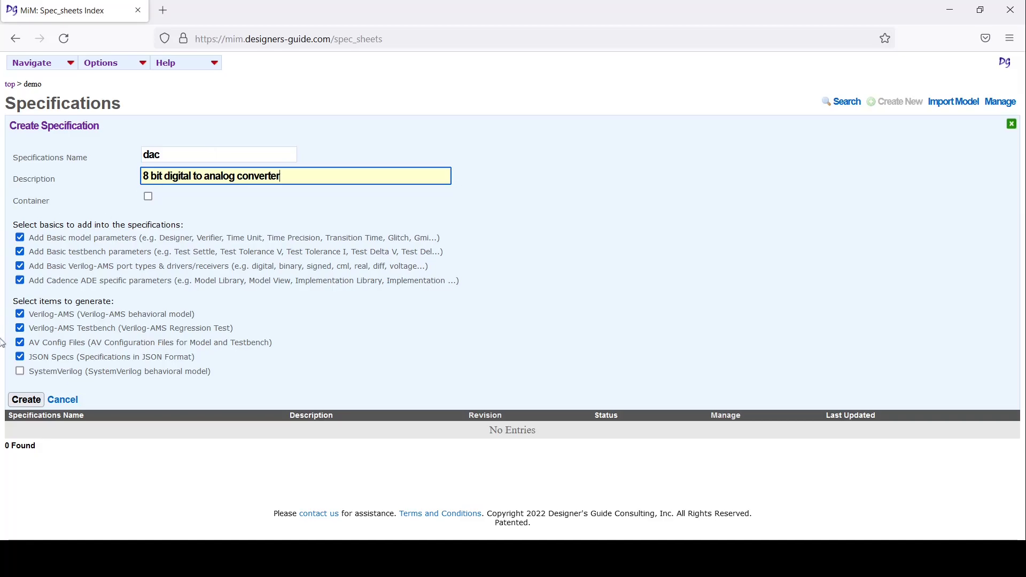
{"action": "left_click", "coordinate": [27, 402]}
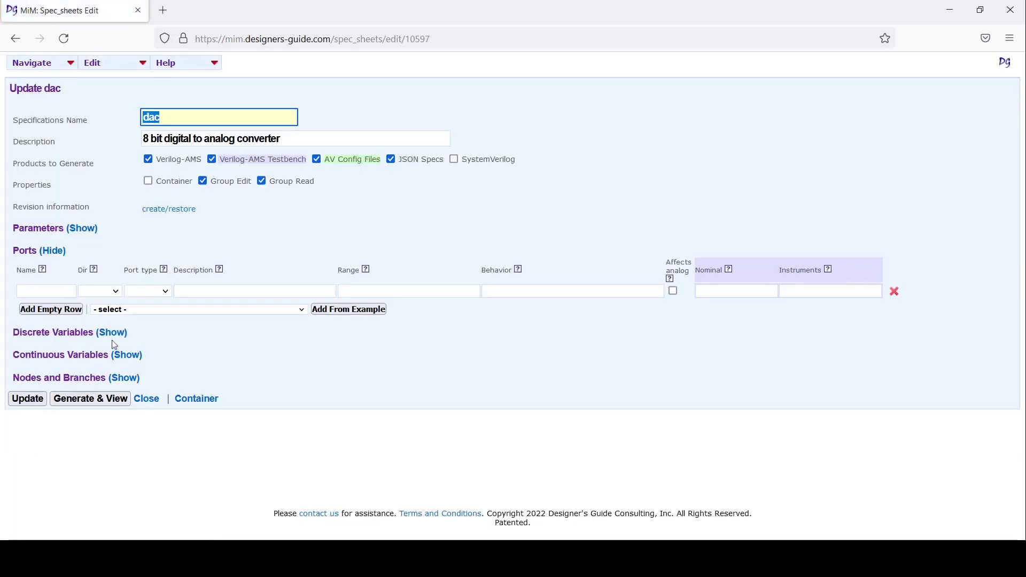
Add seven empty rows to the Ports table of the dac specification
{"action": "left_click", "coordinate": [74, 312]}
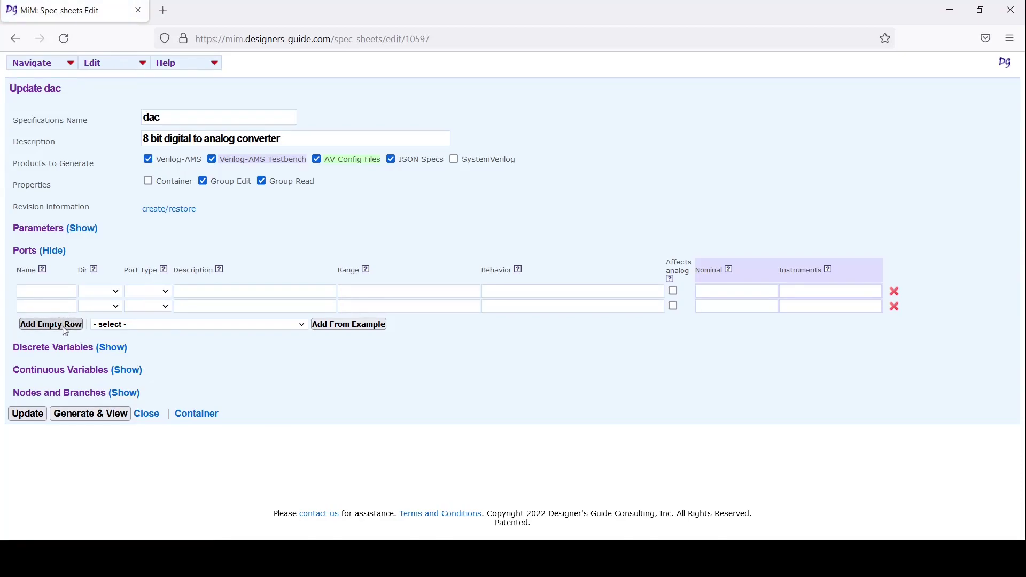
{"action": "left_click", "coordinate": [69, 324]}
{"action": "left_click", "coordinate": [67, 339]}
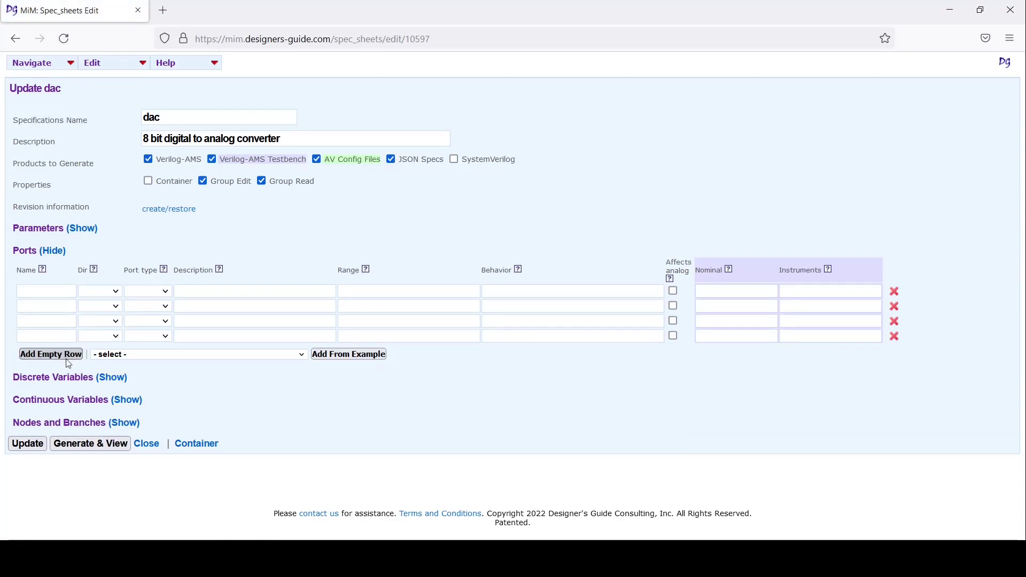
{"action": "left_click", "coordinate": [66, 356]}
{"action": "left_click", "coordinate": [71, 371]}
{"action": "left_click", "coordinate": [68, 386]}
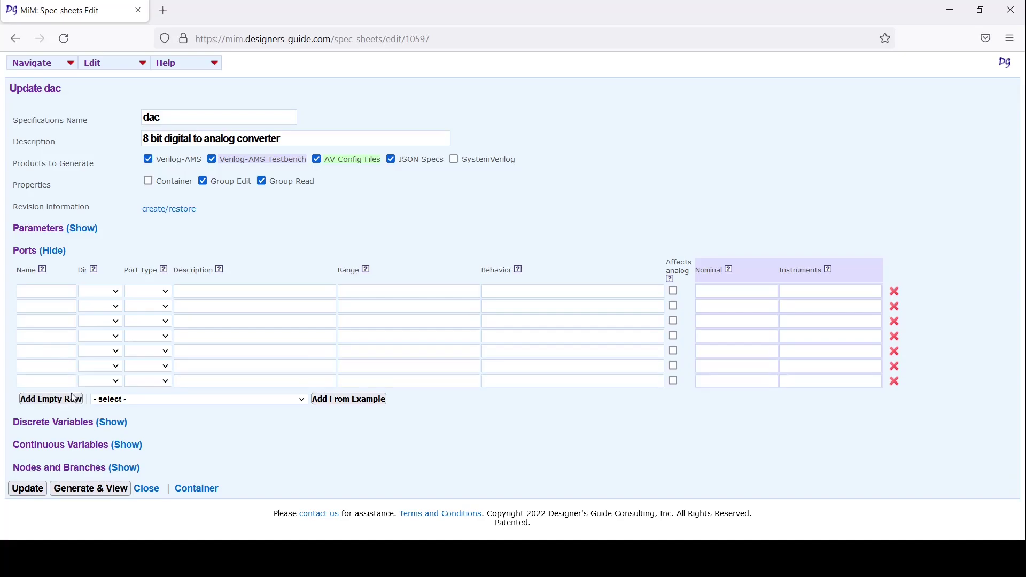
{"action": "left_click", "coordinate": [68, 401]}
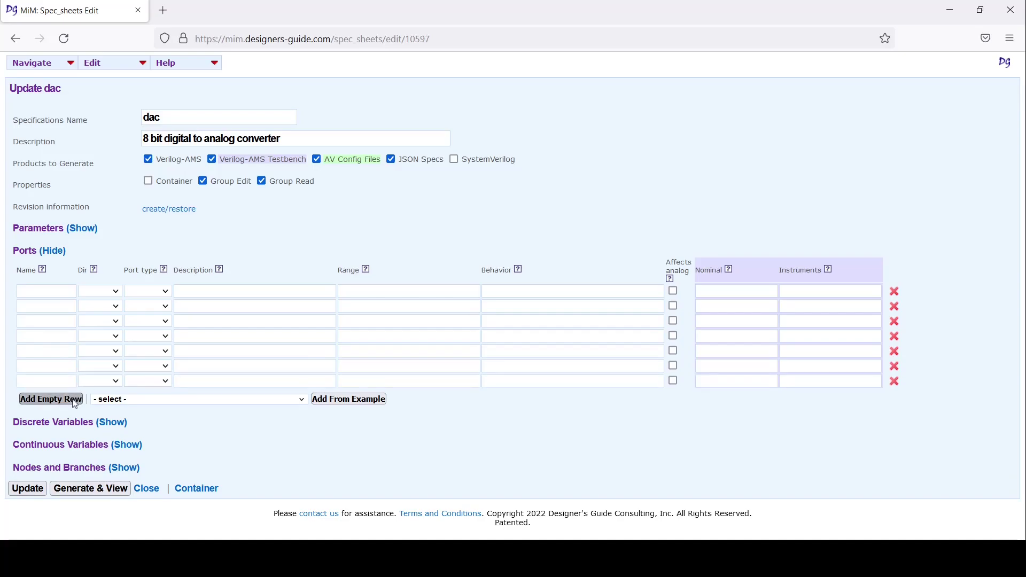
Define the first port as "out" with direction output and port type vdiff
{"action": "left_click", "coordinate": [60, 295]}
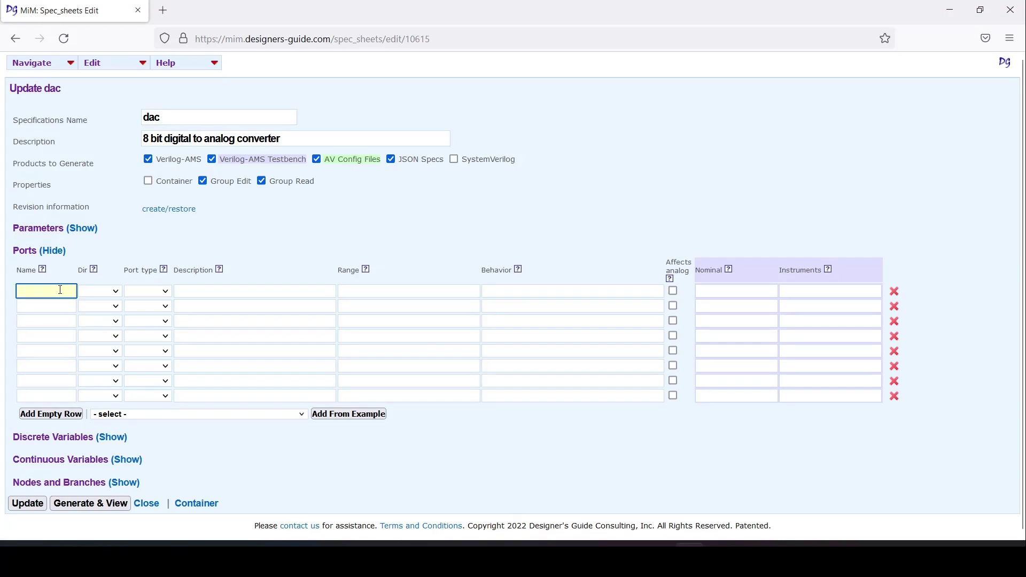
{"action": "type", "text": "out"}
{"action": "left_click", "coordinate": [115, 293]}
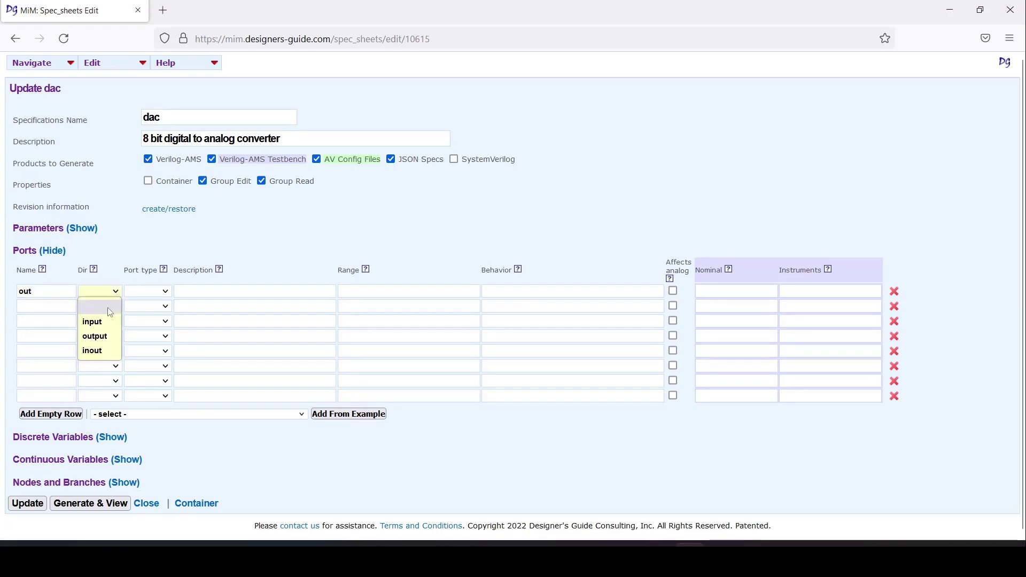
{"action": "left_click", "coordinate": [99, 337]}
{"action": "left_click", "coordinate": [166, 292]}
{"action": "left_click", "coordinate": [139, 495]}
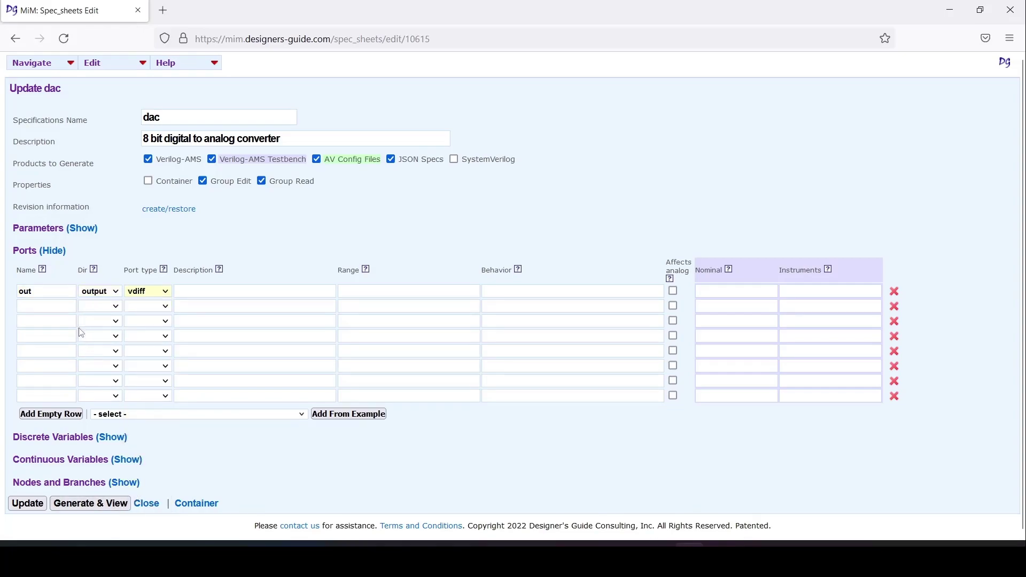
Define the second port as "[7:0] lvl" with direction input and port type signed
{"action": "left_click", "coordinate": [54, 305]}
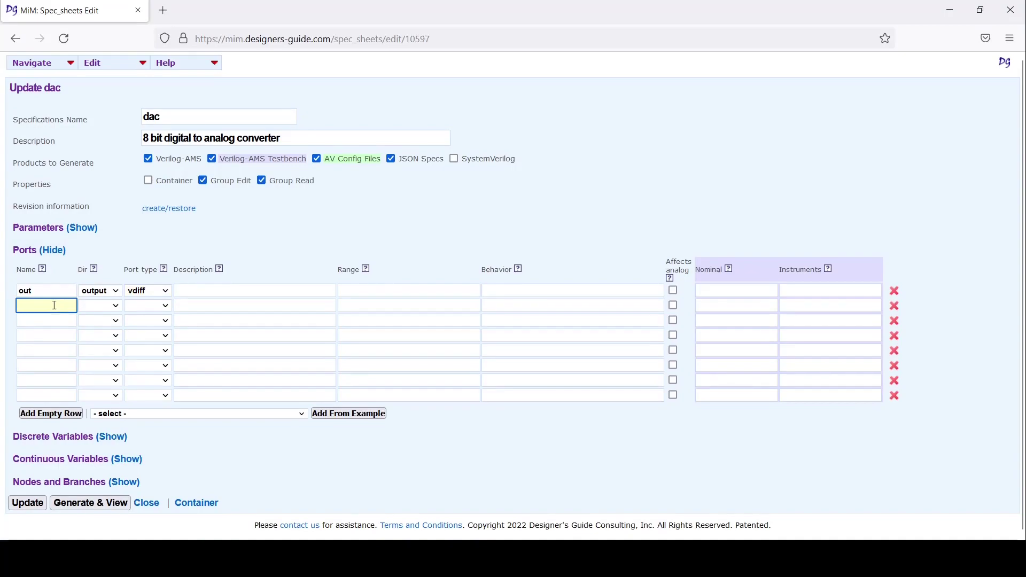
{"action": "type", "text": "[7:0] lvl"}
{"action": "left_click", "coordinate": [99, 307]}
{"action": "left_click", "coordinate": [100, 337]}
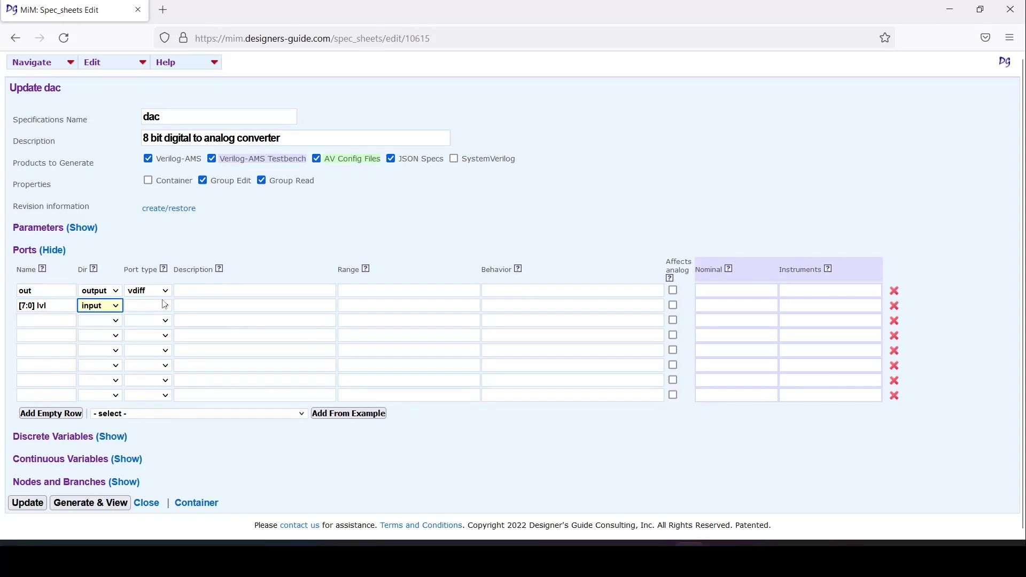
{"action": "left_click", "coordinate": [162, 307]}
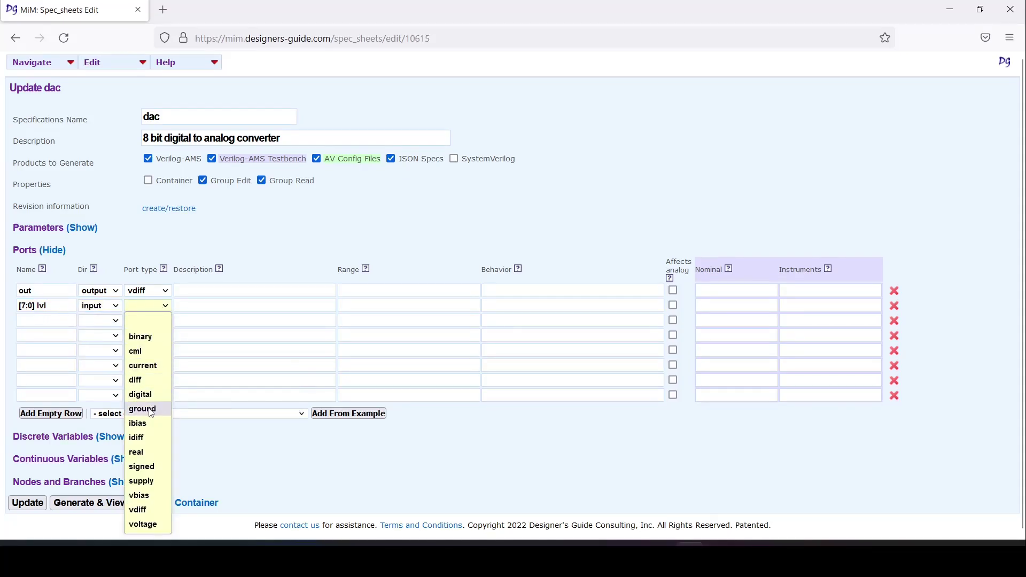
{"action": "left_click", "coordinate": [152, 465]}
Define the third port as "en" with direction input and port type digital
{"action": "left_click", "coordinate": [56, 324]}
{"action": "type", "text": "en"}
{"action": "left_click", "coordinate": [115, 321]}
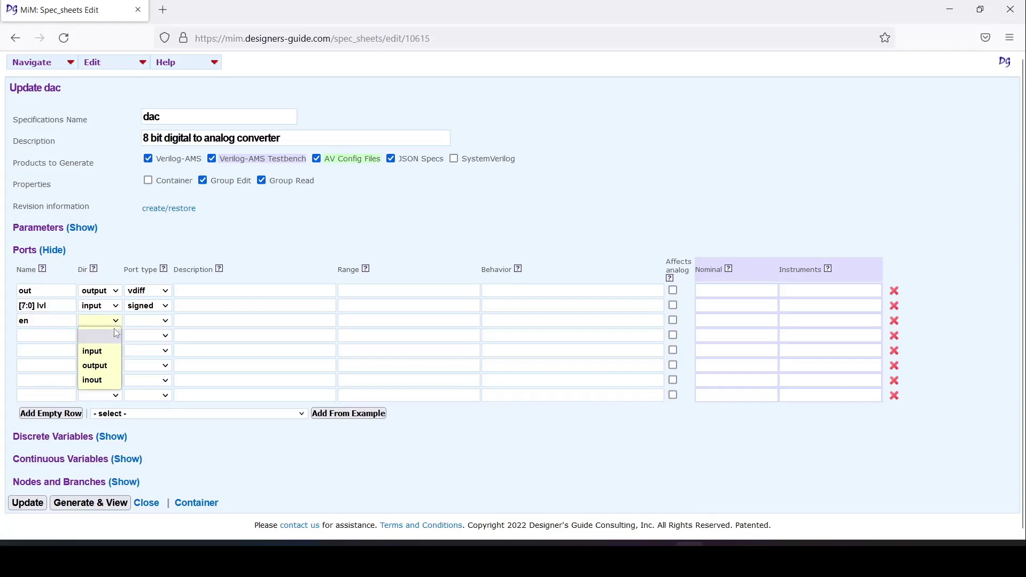
{"action": "left_click", "coordinate": [105, 354]}
{"action": "left_click", "coordinate": [153, 320]}
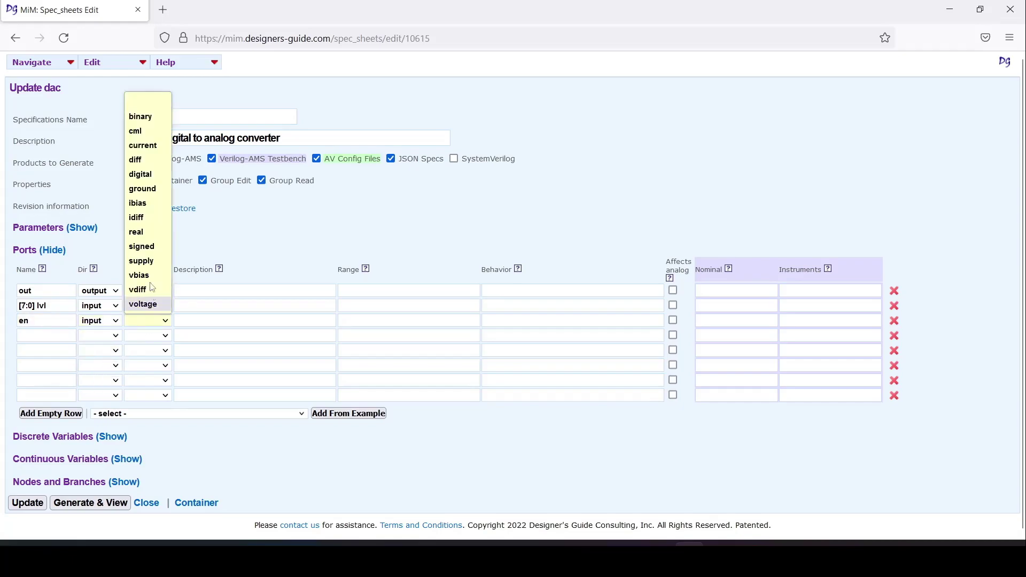
{"action": "left_click", "coordinate": [140, 173]}
Define the fourth port as "vref" with direction input and port type voltage
{"action": "left_click", "coordinate": [60, 336]}
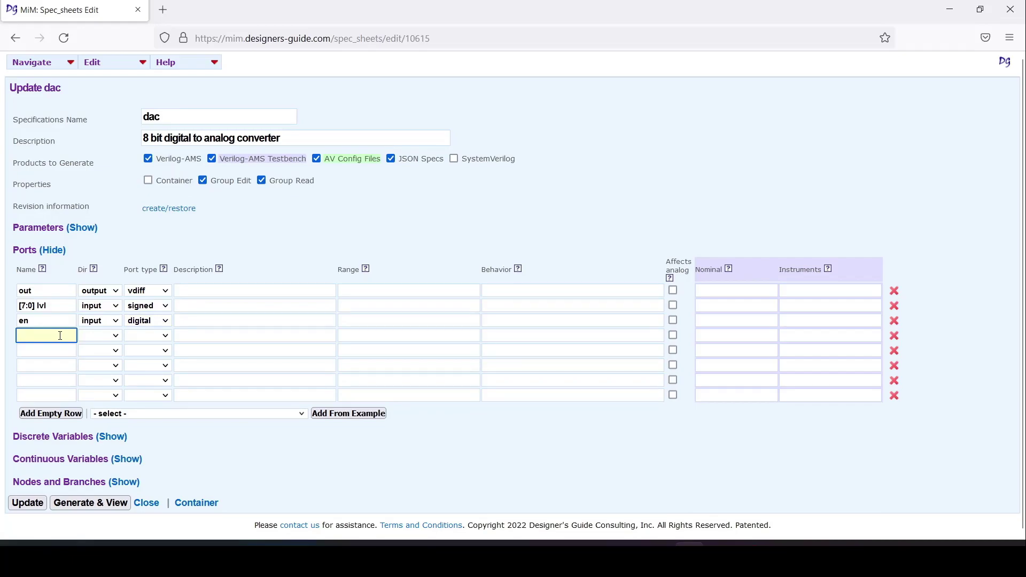
{"action": "type", "text": "vref"}
{"action": "left_click", "coordinate": [103, 336]}
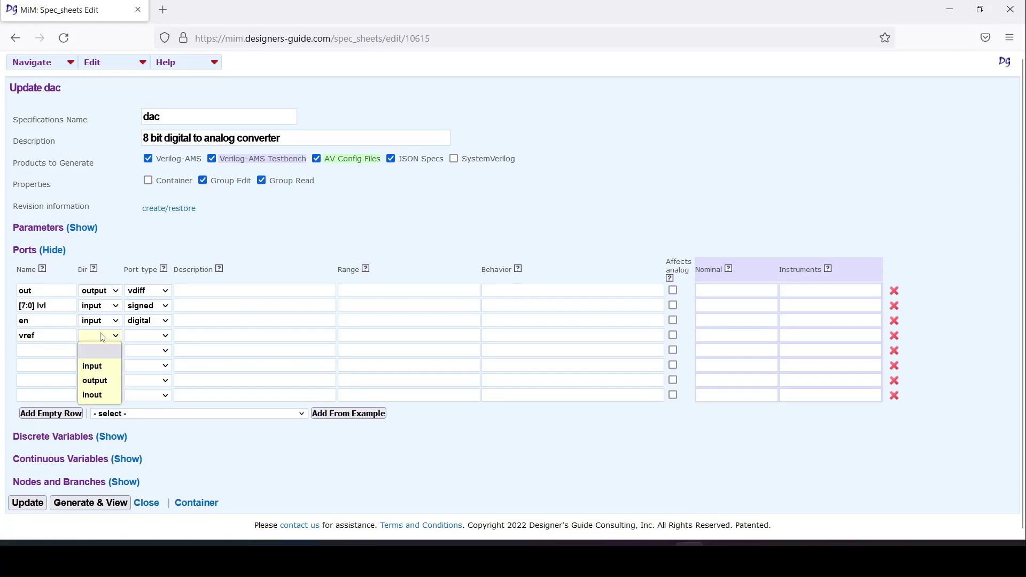
{"action": "left_click", "coordinate": [101, 366]}
{"action": "left_click", "coordinate": [168, 339]}
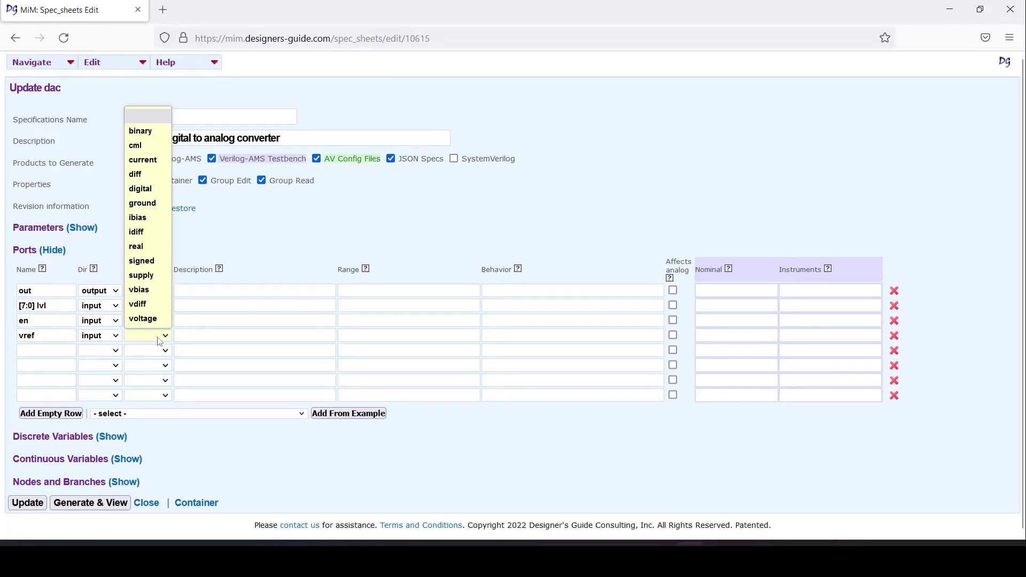
{"action": "left_click", "coordinate": [145, 316]}
Define the fifth port as "ibias" with direction input and port type ibias
{"action": "left_click", "coordinate": [63, 355]}
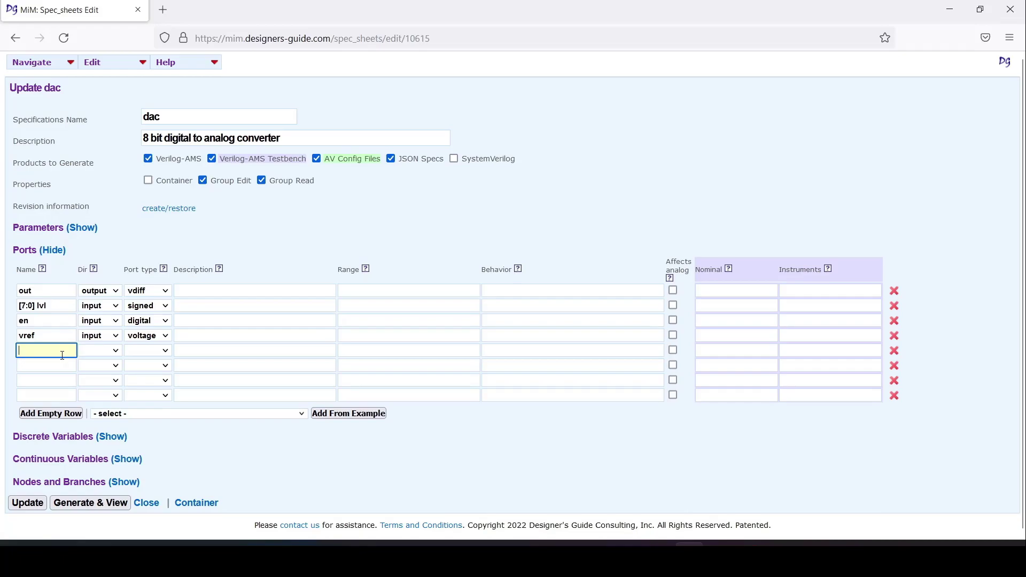
{"action": "type", "text": "ibias"}
{"action": "left_click", "coordinate": [101, 351]}
{"action": "left_click", "coordinate": [107, 380]}
{"action": "left_click", "coordinate": [145, 351]}
{"action": "left_click", "coordinate": [142, 248]}
Define the sixth port as "vdd" with direction input and port type supply
{"action": "left_click", "coordinate": [70, 367]}
{"action": "type", "text": "vdd"}
{"action": "left_click", "coordinate": [100, 366]}
{"action": "left_click", "coordinate": [102, 395]}
{"action": "left_click", "coordinate": [163, 370]}
{"action": "left_click", "coordinate": [145, 306]}
Define the seventh port as "gnd" with direction input and port type ground
{"action": "left_click", "coordinate": [69, 381]}
{"action": "type", "text": "gnd"}
{"action": "left_click", "coordinate": [101, 380]}
{"action": "left_click", "coordinate": [101, 409]}
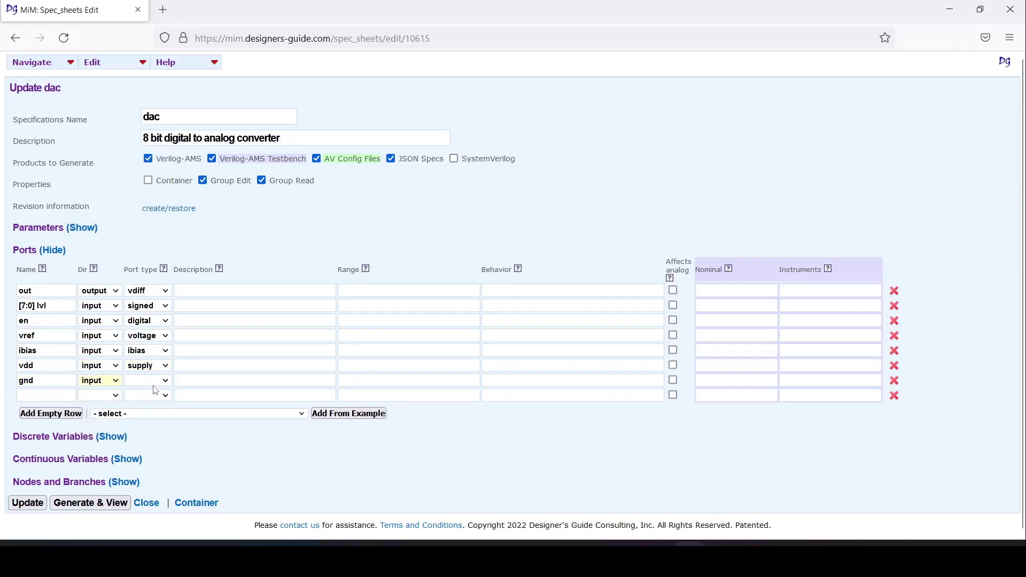
{"action": "left_click", "coordinate": [156, 383]}
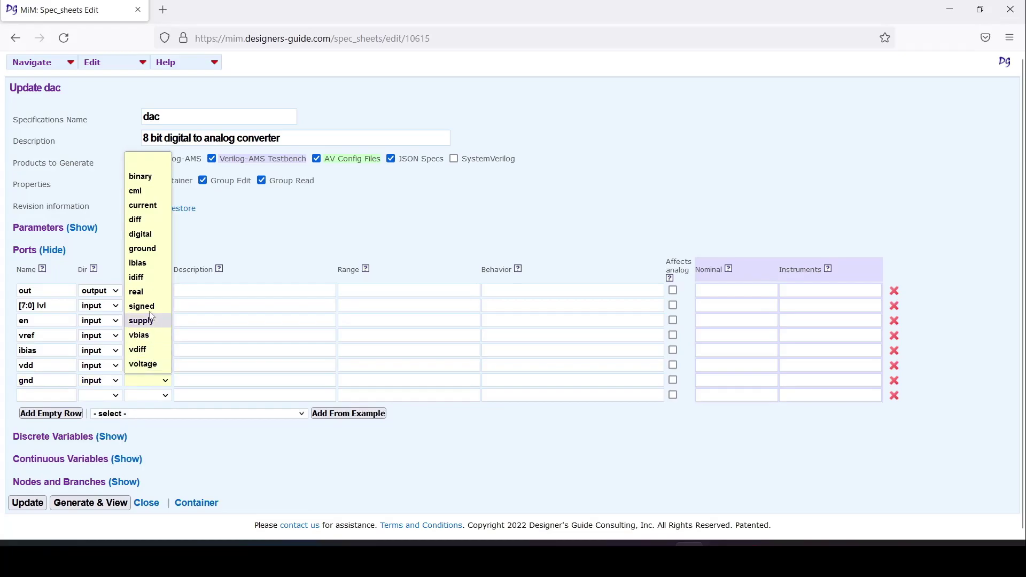
{"action": "left_click", "coordinate": [155, 248]}
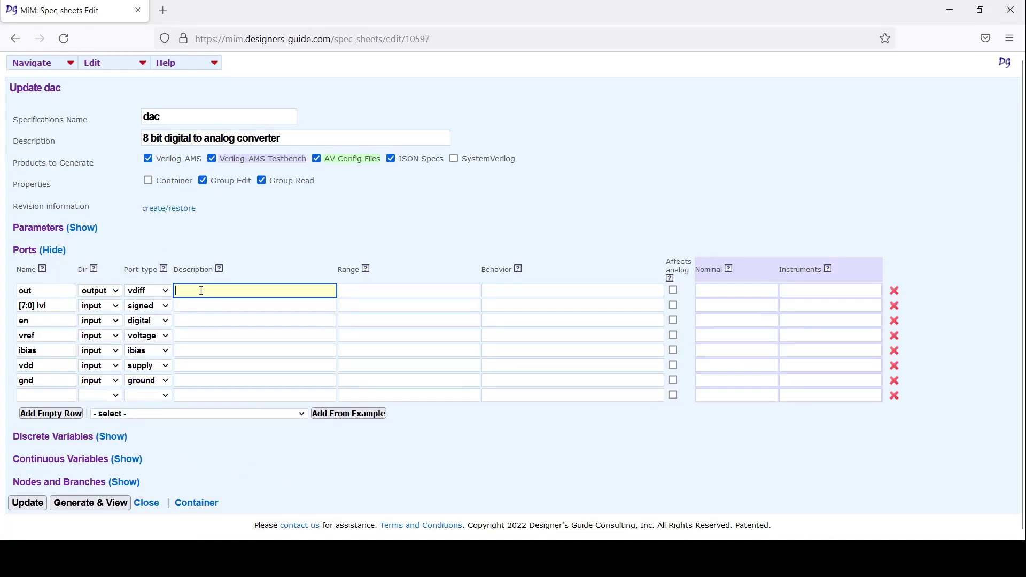
Enter the descriptions "Output", "Input" and "Enable" for the out, lvl and en ports
{"action": "type", "text": "Output"}
{"action": "left_click", "coordinate": [203, 303]}
{"action": "type", "text": "Input"}
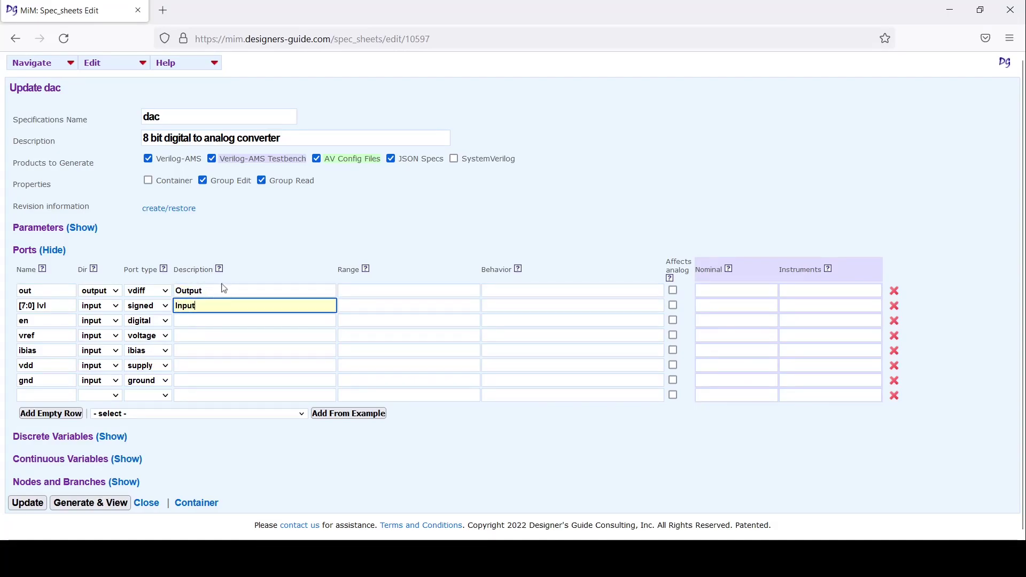
{"action": "left_click", "coordinate": [249, 316]}
{"action": "type", "text": "Enable"}
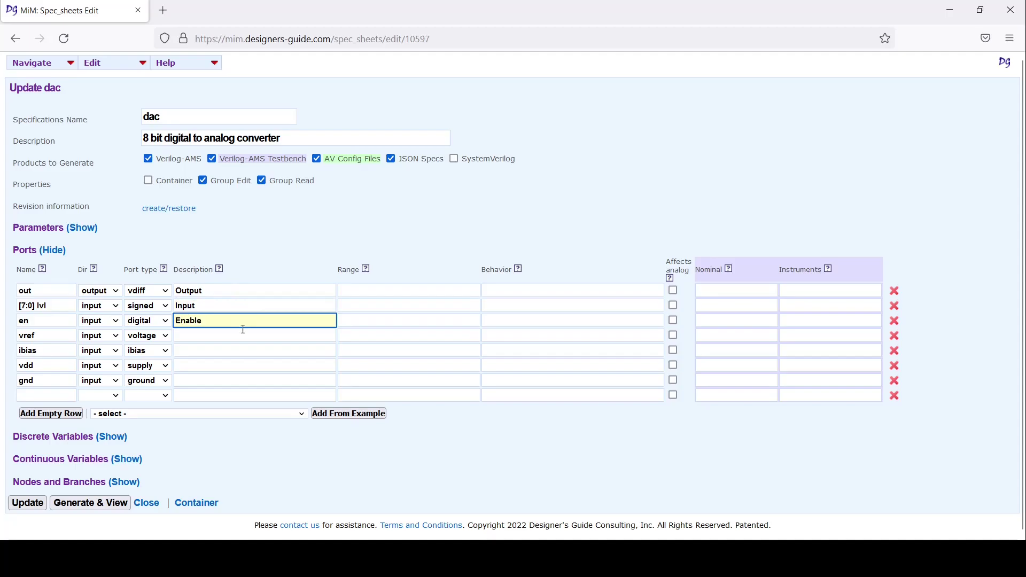
Describe the vref port as "Input voltage reference (1V nominal)"
{"action": "left_click", "coordinate": [242, 336]}
{"action": "type", "text": "Input voltag"}
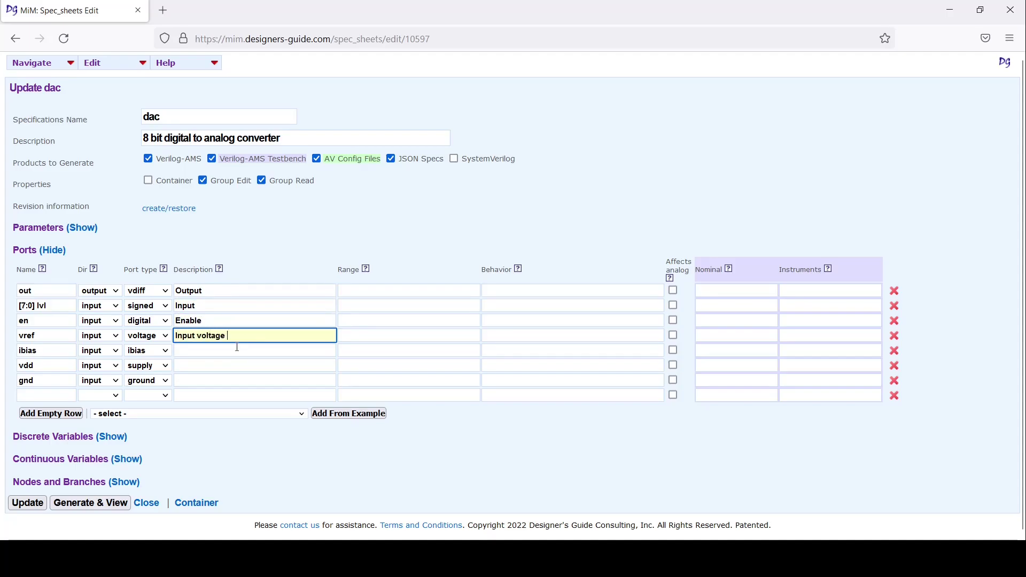
{"action": "type", "text": "e (1V nominal"}
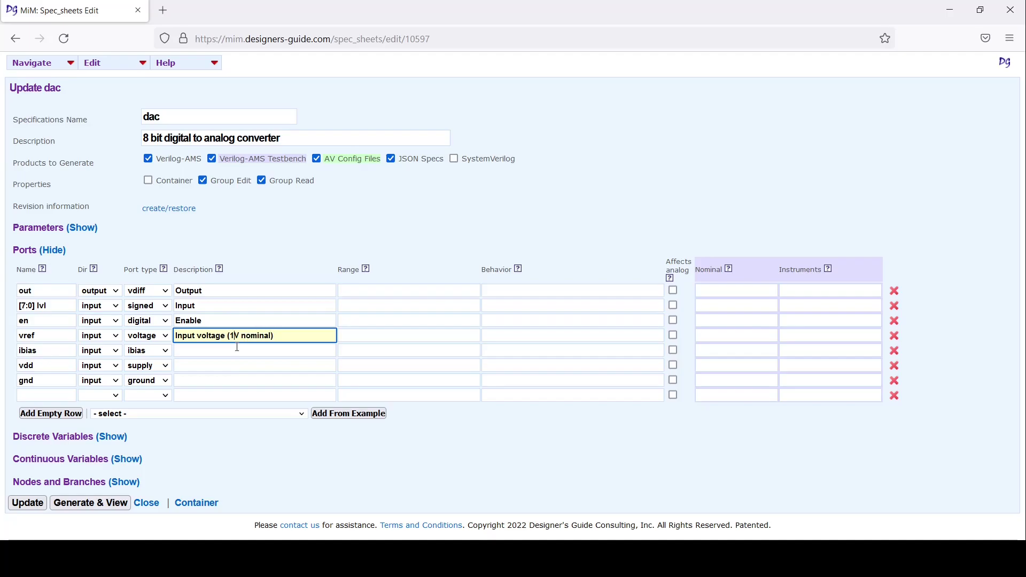
{"action": "type", "text": "refre"}
{"action": "key", "text": "BackSpace"}
{"action": "key", "text": "BackSpace"}
{"action": "type", "text": "erence"}
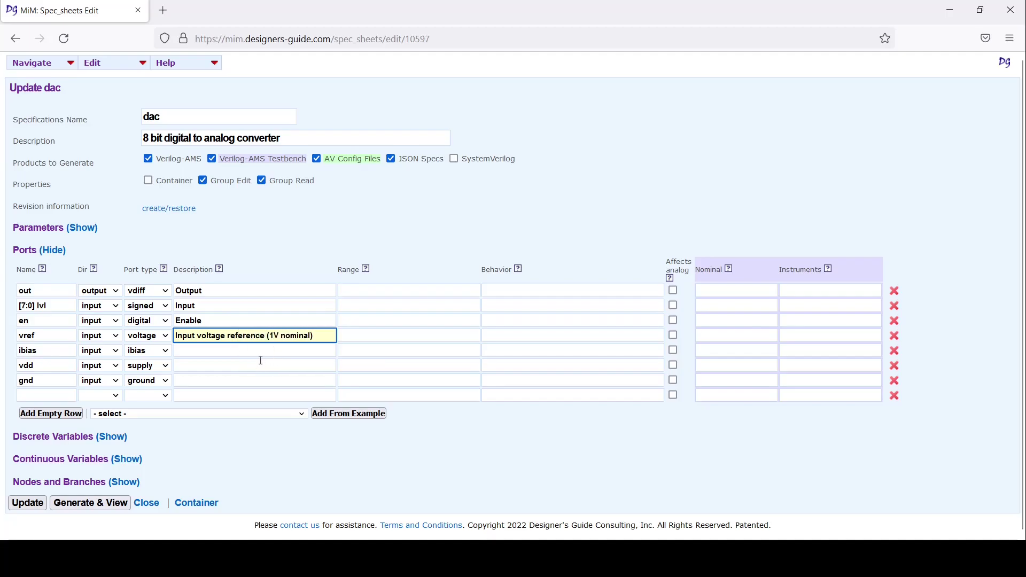
Describe the ibias port as "Input bias current (10uA nominal)"
{"action": "left_click", "coordinate": [259, 354]}
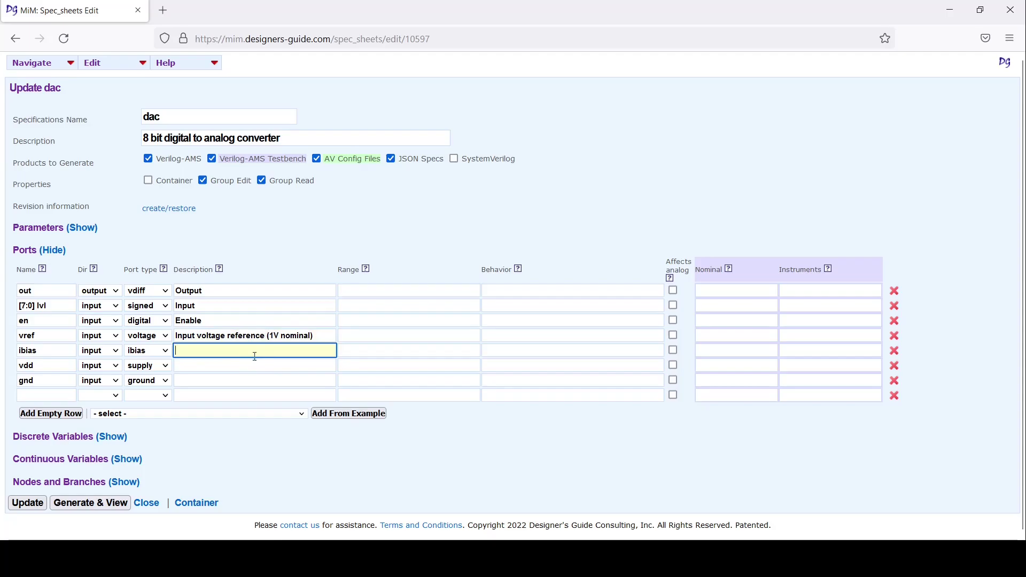
{"action": "type", "text": "Input b"}
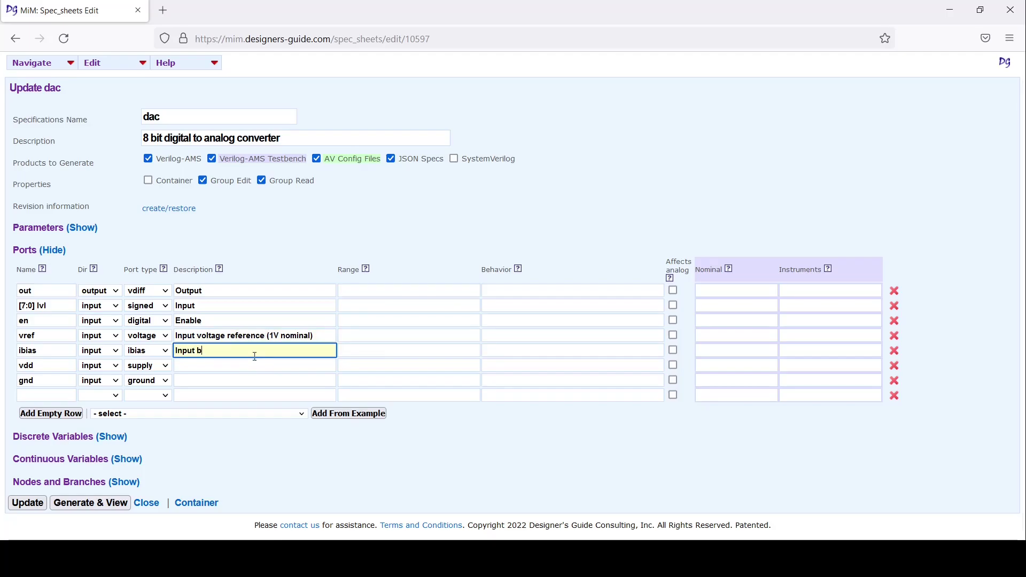
{"action": "type", "text": "ias current (10uA nominal)"}
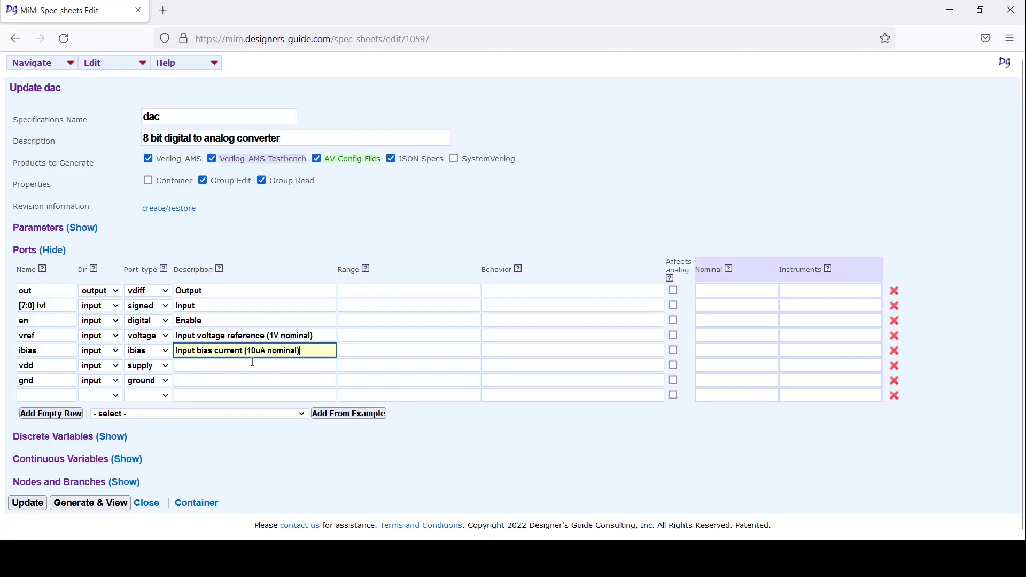
Describe the vdd port as "Positive Supply (2.5V nominal)"
{"action": "left_click", "coordinate": [252, 364]}
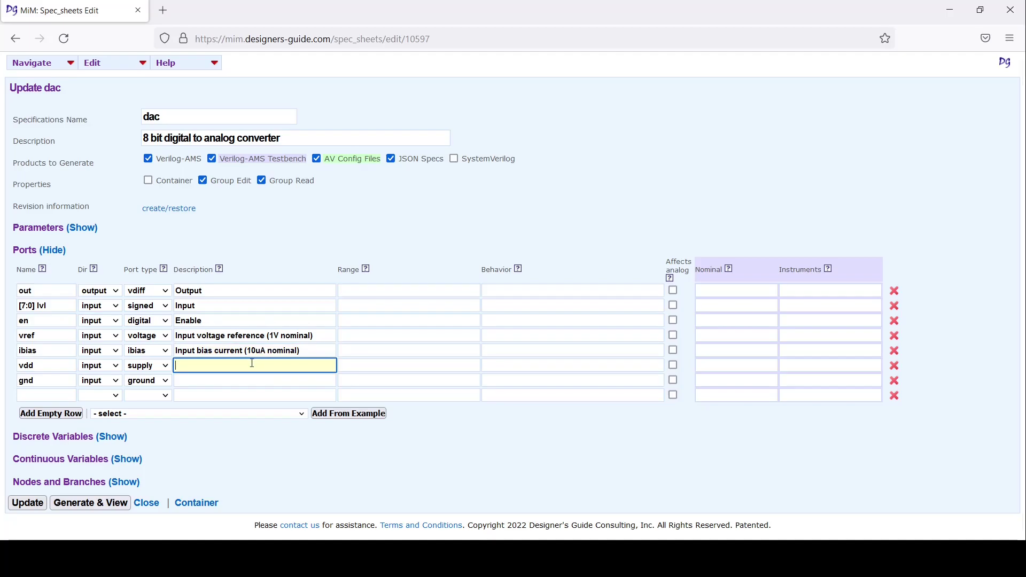
{"action": "type", "text": "Positiive"}
{"action": "key", "text": "BackSpace"}
{"action": "key", "text": "BackSpace"}
{"action": "key", "text": "BackSpace"}
{"action": "key", "text": "BackSpace"}
{"action": "type", "text": "ve Supply (2.5V nominal)"}
Describe the gnd port as "Ground" and correct the nominal current in the ibias description to 1uA
{"action": "left_click", "coordinate": [233, 374]}
{"action": "left_click", "coordinate": [229, 382]}
{"action": "type", "text": "Ground"}
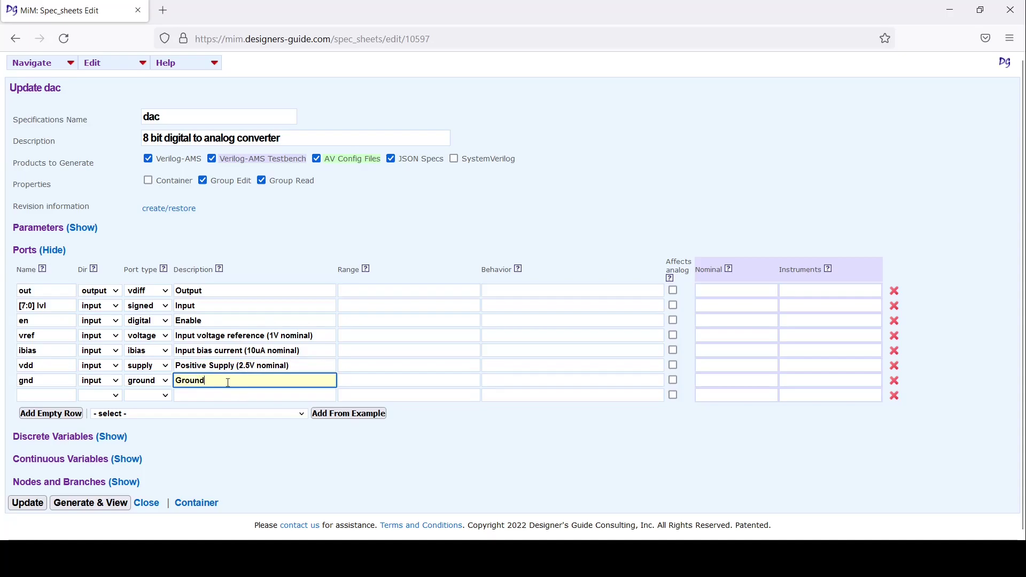
{"action": "left_click", "coordinate": [256, 351]}
{"action": "key", "text": "BackSpace"}
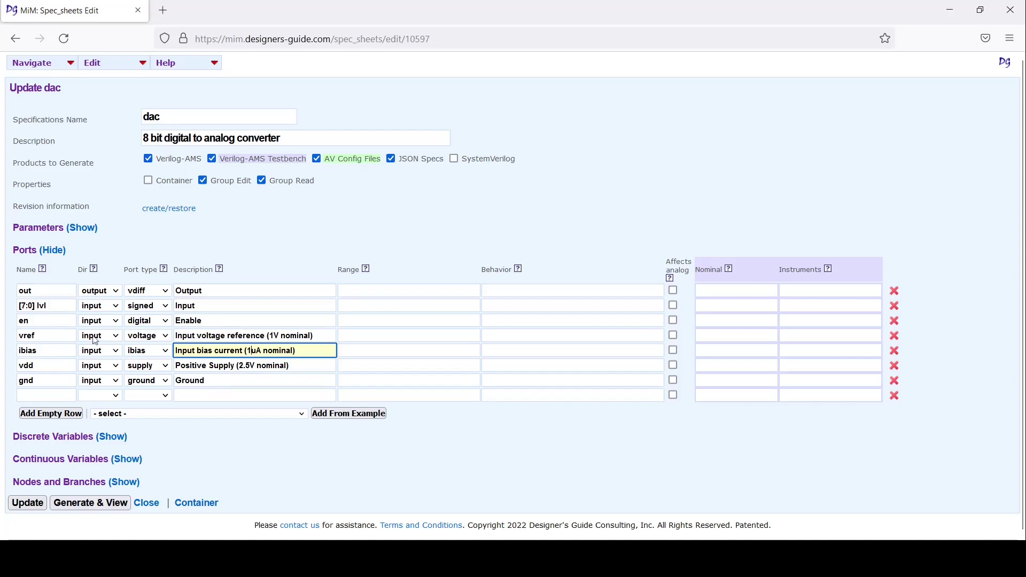
Set the behavior of the vref port to "Vref = V"
{"action": "left_click", "coordinate": [497, 333]}
{"action": "type", "text": "B"}
{"action": "type", "text": "ref = V"}
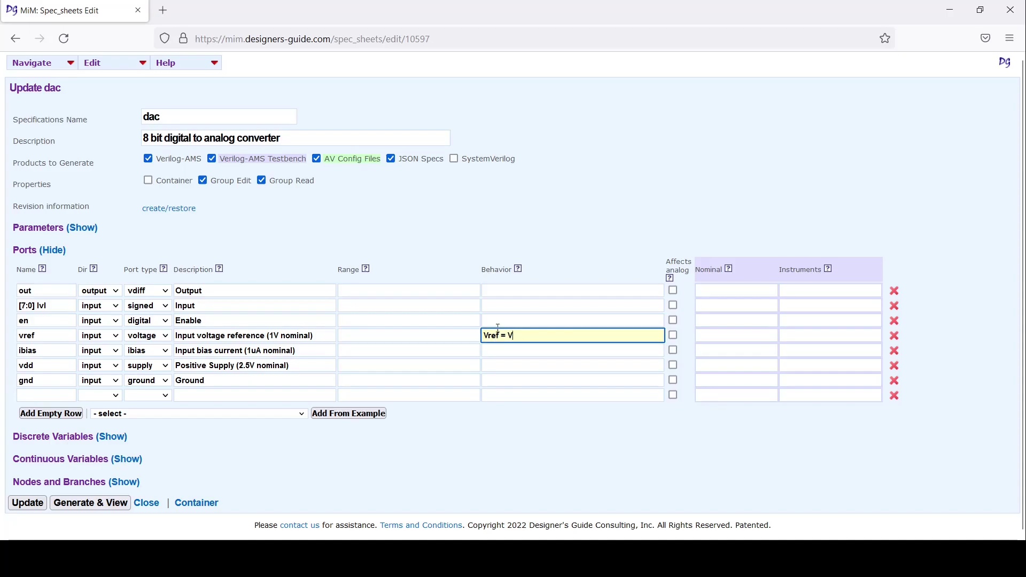
Set the behavior of the en port to "Enable = en with smooth" and mark the port as affecting analog
{"action": "left_click", "coordinate": [499, 321]}
{"action": "type", "text": "Enable = en"}
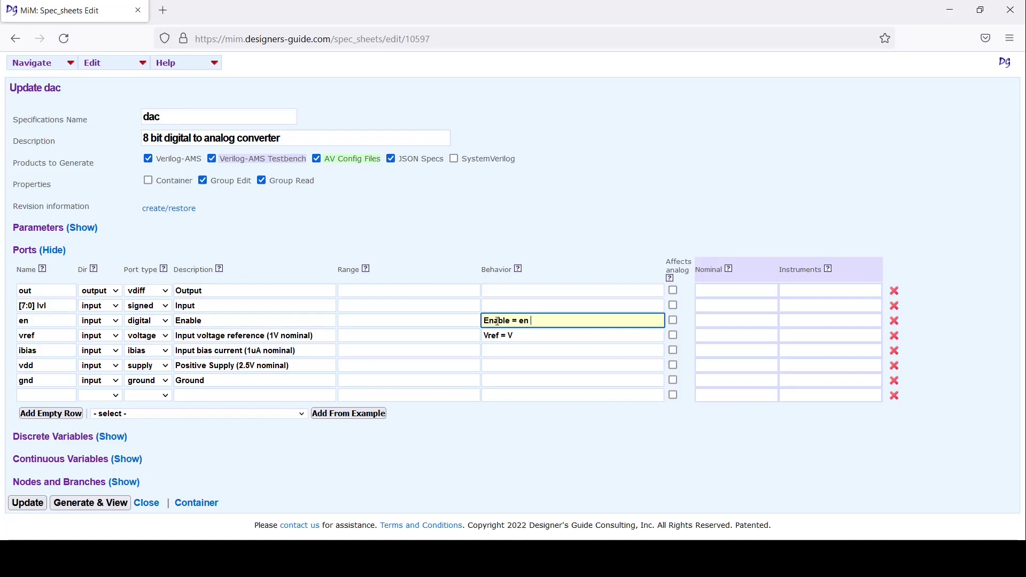
{"action": "type", "text": "with smooth"}
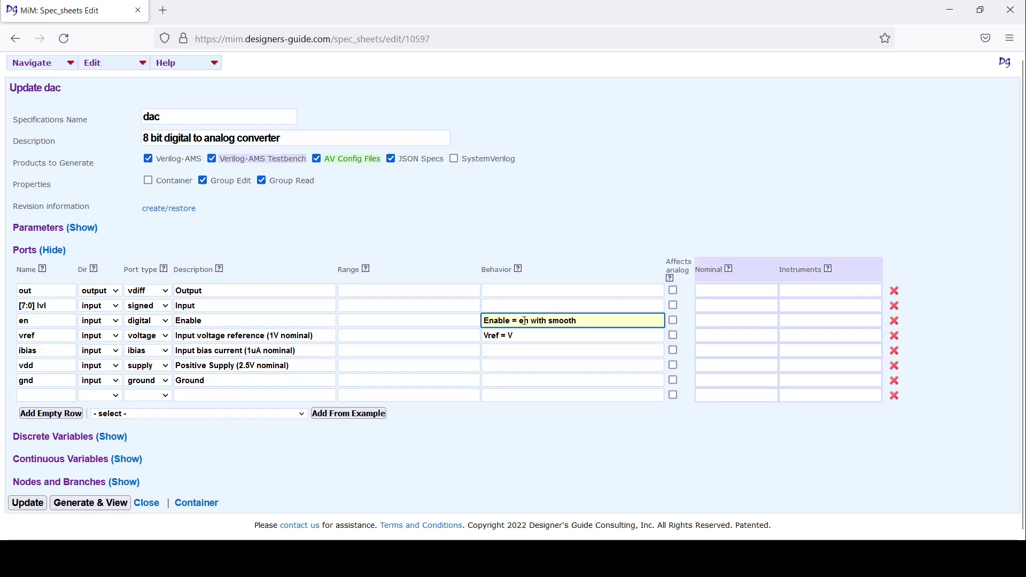
{"action": "left_click", "coordinate": [672, 320]}
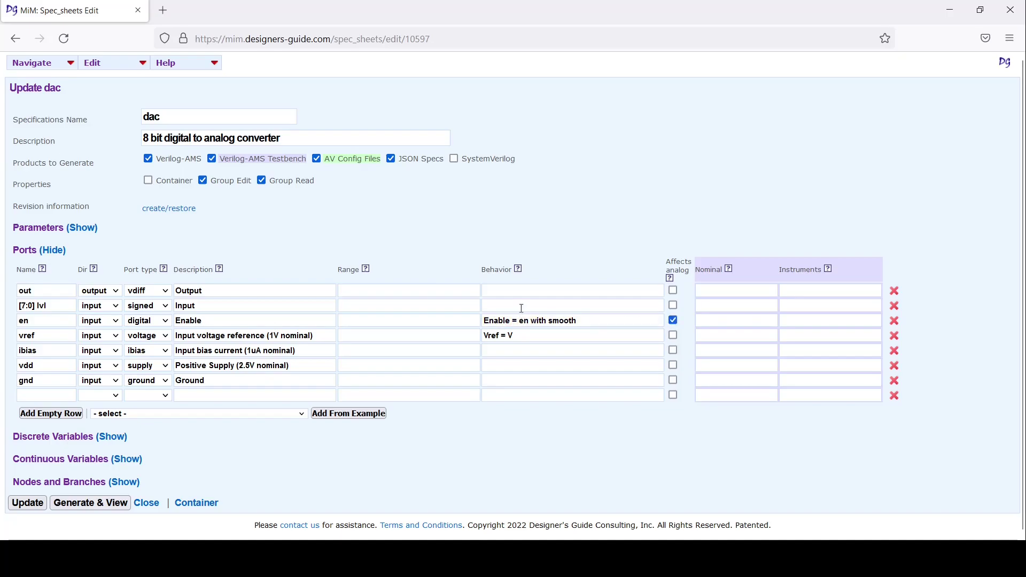
Set the behavior of the [7:0] lvl port to "Level = lvl/128.0 with smooth" and mark it as affecting analog
{"action": "left_click", "coordinate": [522, 307]}
{"action": "type", "text": "Level = lvl"}
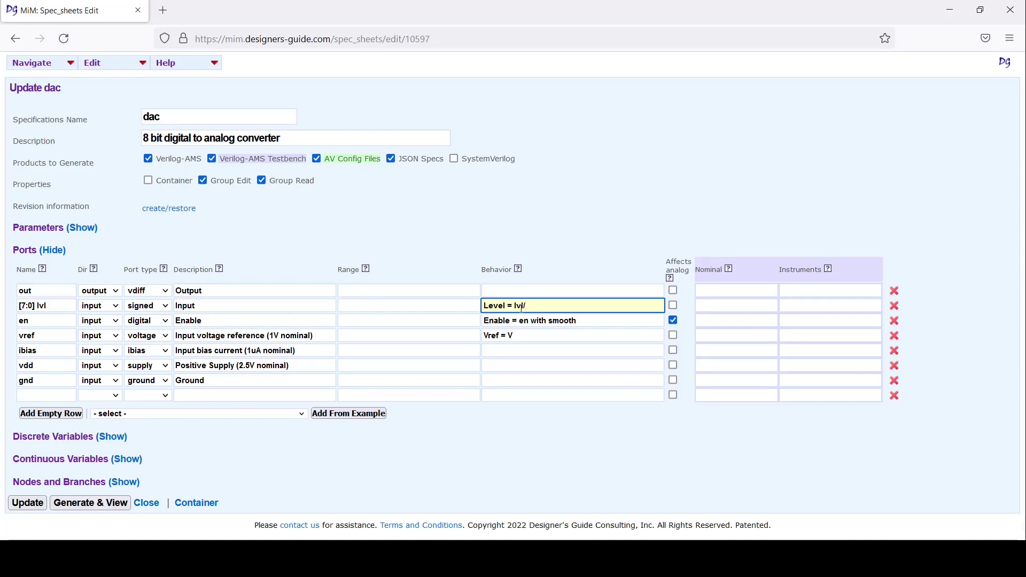
{"action": "type", "text": "/128.0 with smooth"}
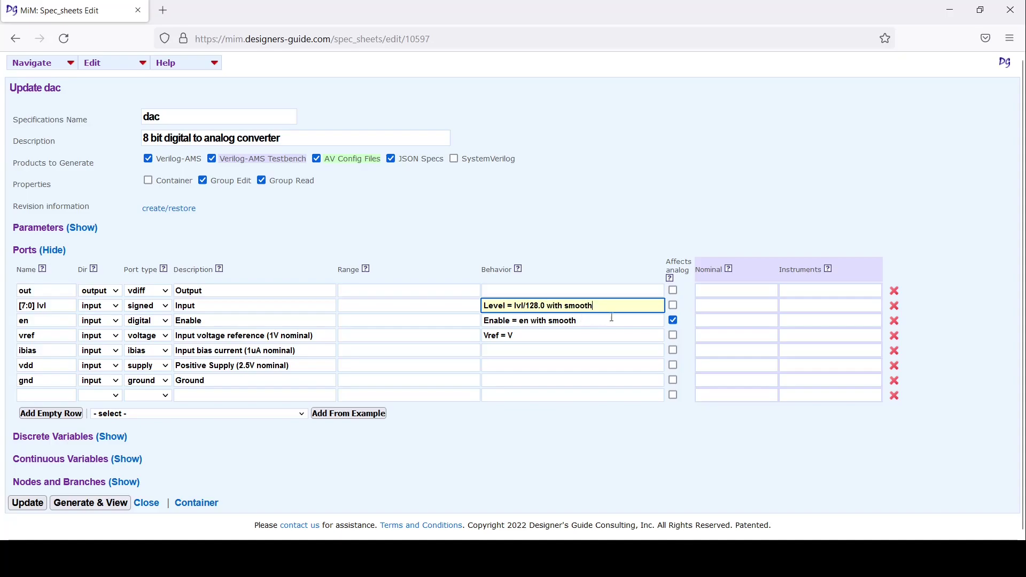
{"action": "left_click", "coordinate": [673, 305]}
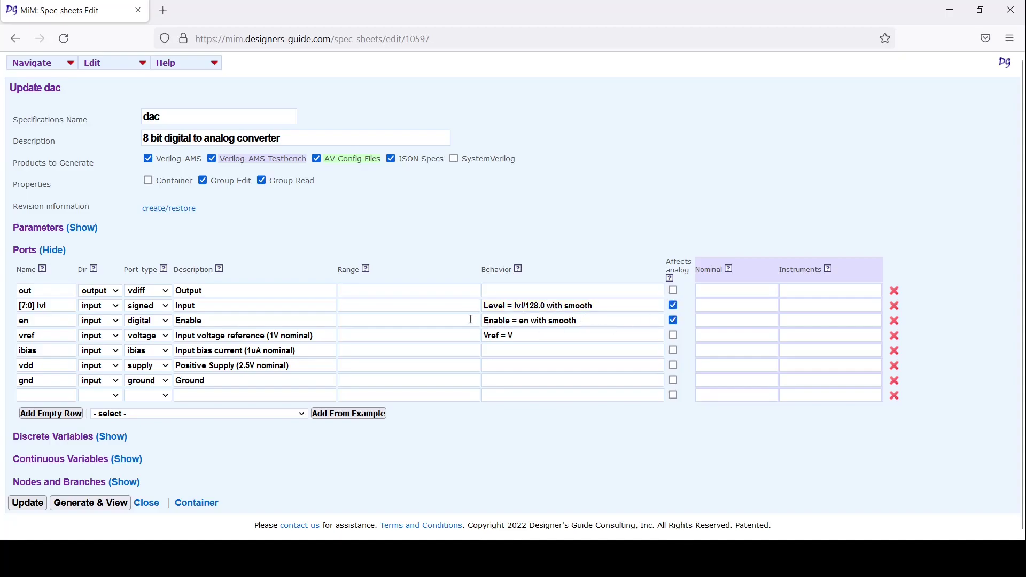
Set the behavior of the out port to "Vd = Enable * Vref * Level; Vc=1.25V"
{"action": "left_click", "coordinate": [520, 292]}
{"action": "type", "text": "Vd ="}
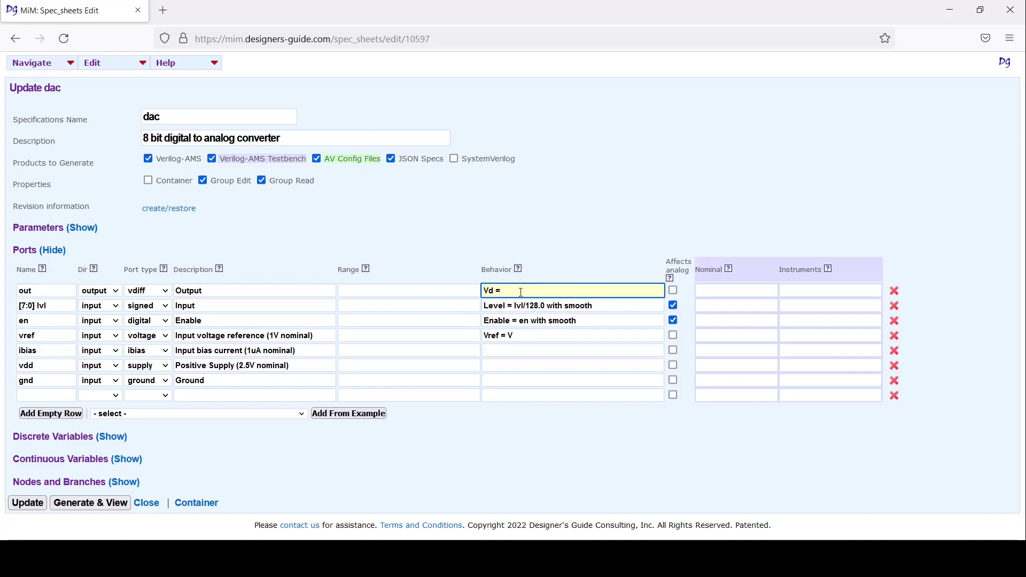
{"action": "type", "text": " Enable * Vref * Level"}
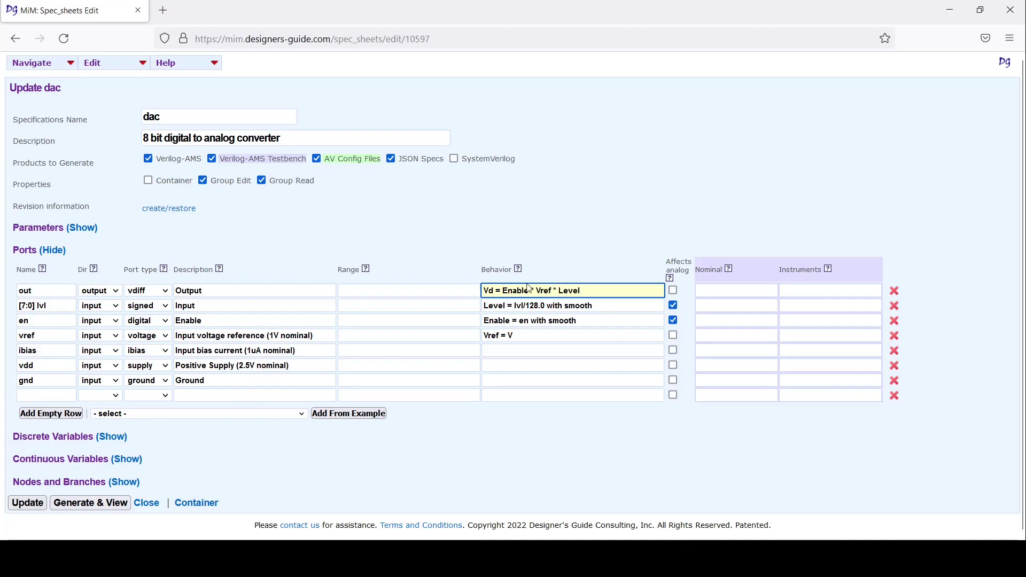
{"action": "type", "text": " ; Vc=1.25V"}
Set the behavior of the vdd supply port to "I = Enable*10uA"
{"action": "left_click", "coordinate": [521, 367]}
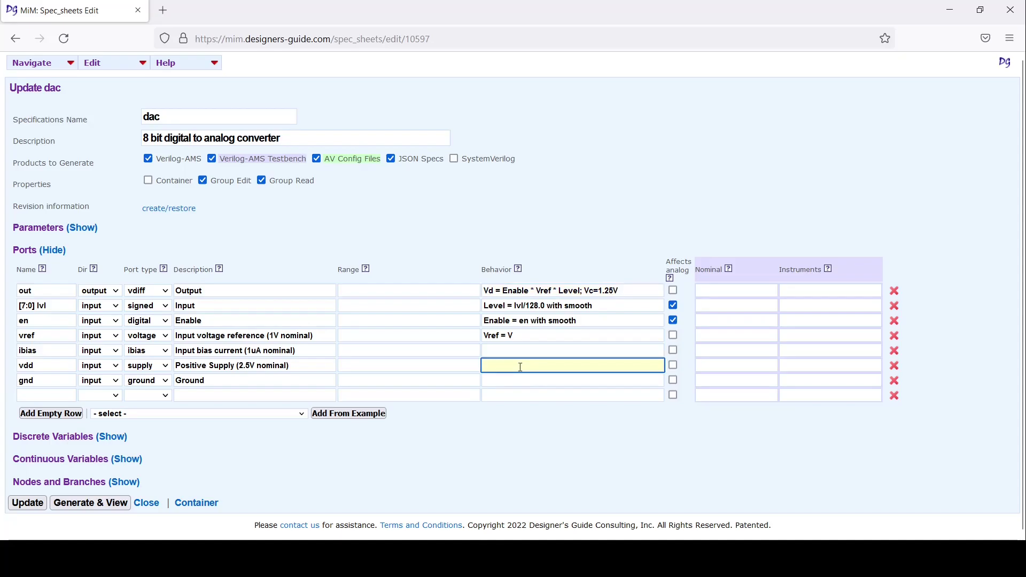
{"action": "type", "text": "I ="}
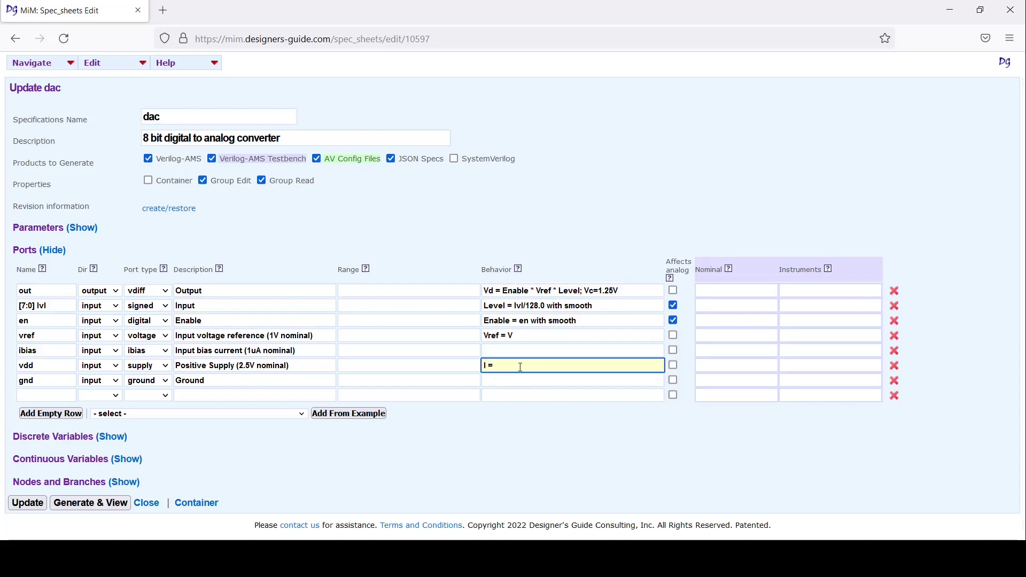
{"action": "type", "text": " Enable*10uA"}
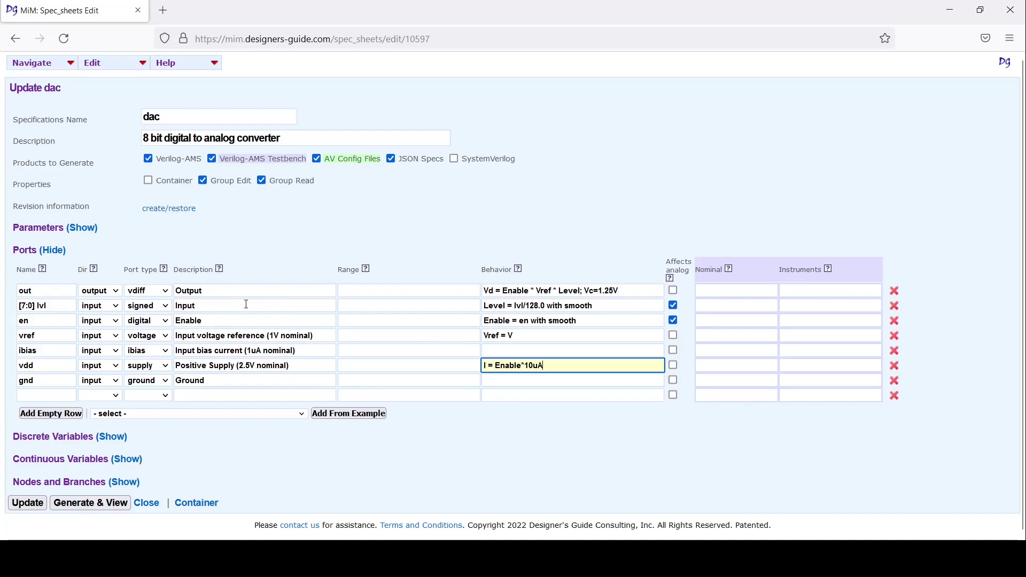
Set the range of the vref port to "0.9V to 1.1V" and of the ibias port to "0.9uA to 1.1uA"
{"action": "left_click", "coordinate": [350, 335]}
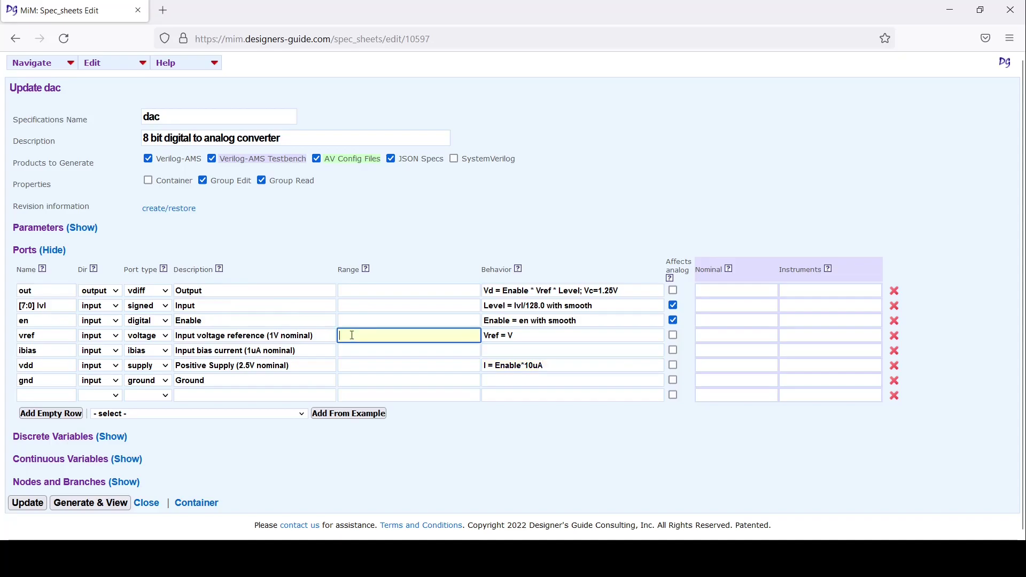
{"action": "type", "text": "0.9V to 1.1V"}
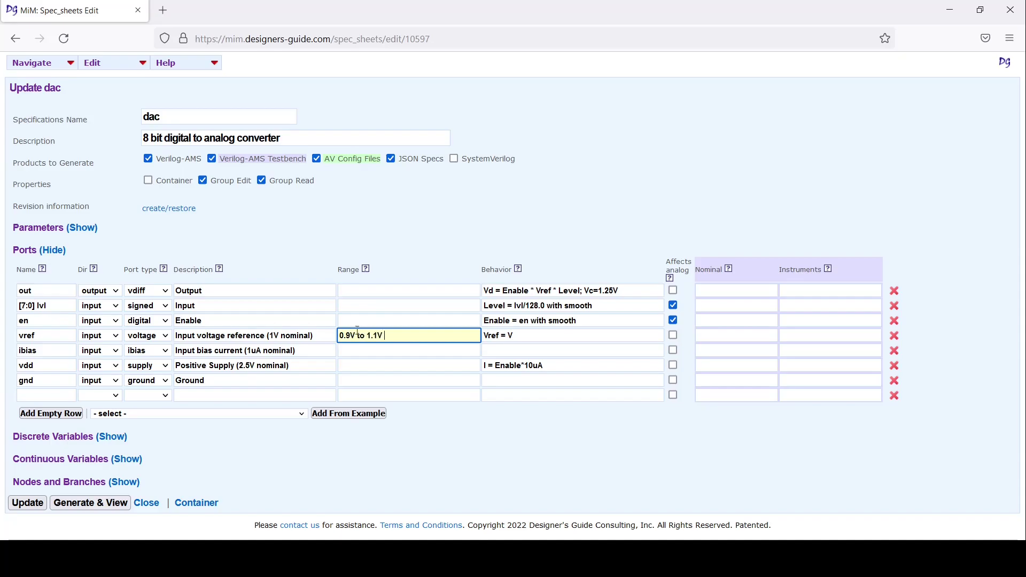
{"action": "left_click", "coordinate": [365, 348]}
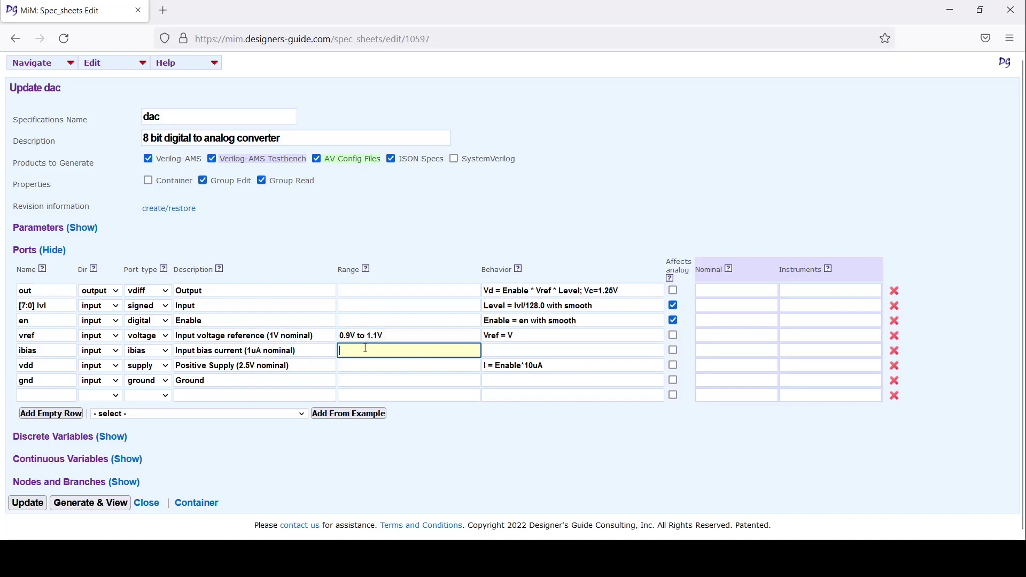
{"action": "type", "text": "0.9uA t"}
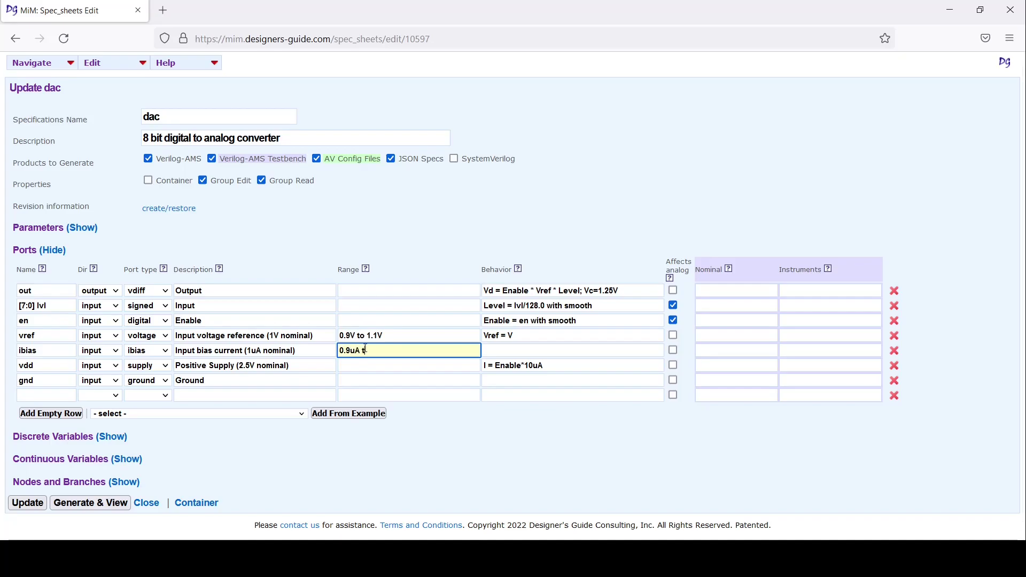
{"action": "type", "text": "o 1.1uA"}
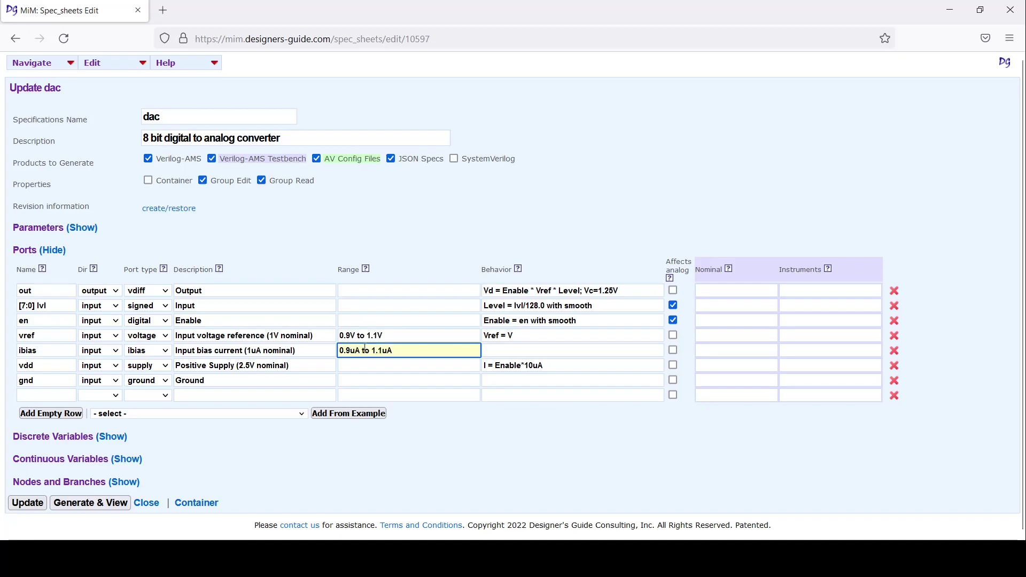
Set the range of the vdd port to "2.3V to 2.7V" and of the gnd port to "-10mV to 10mV"
{"action": "left_click", "coordinate": [348, 364]}
{"action": "type", "text": "2"}
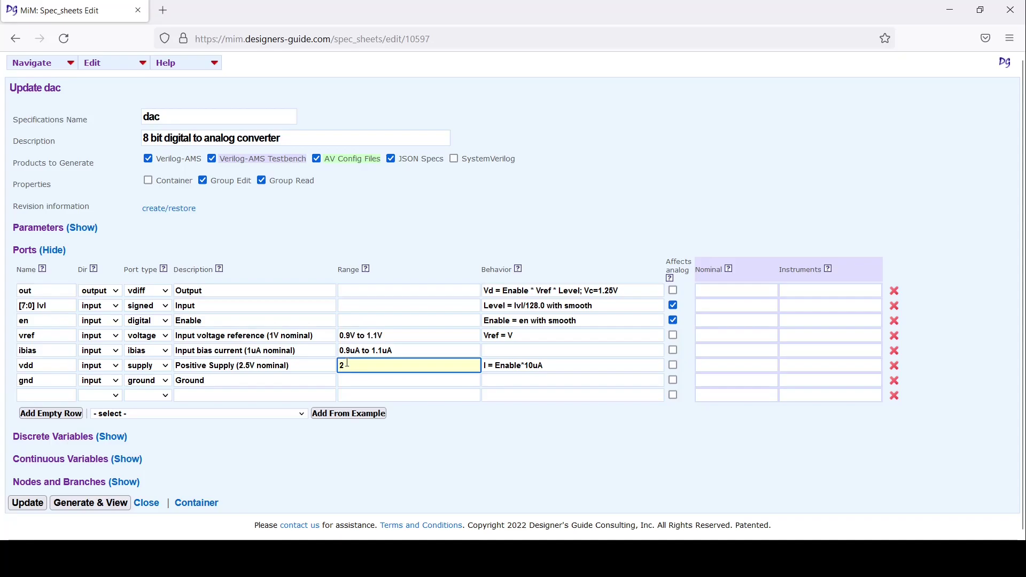
{"action": "type", "text": ".3V to 2.7V"}
{"action": "left_click", "coordinate": [355, 380]}
{"action": "type", "text": "-10mV o"}
{"action": "key", "text": "BackSpace"}
{"action": "type", "text": "to 10mV"}
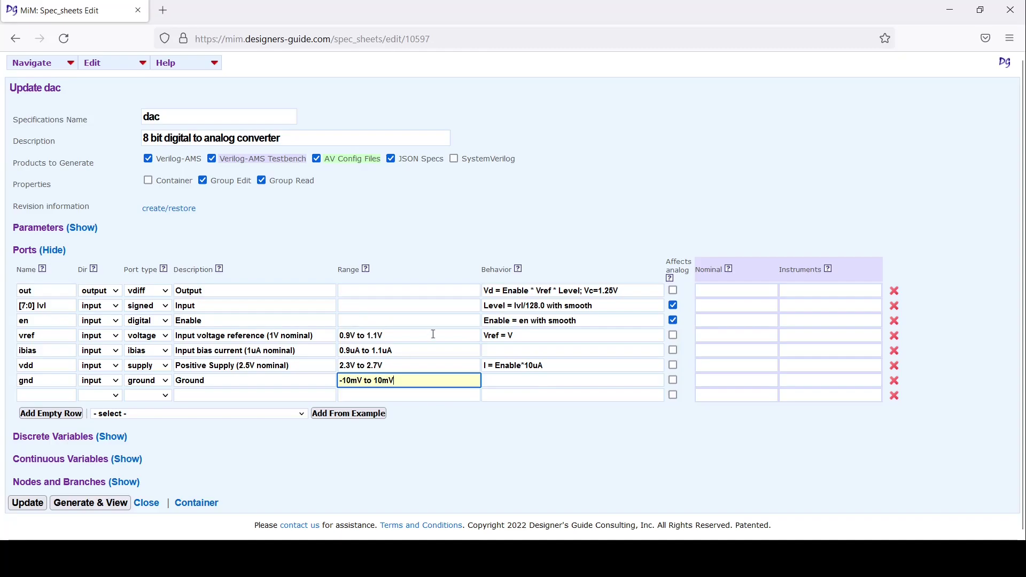
Append the condition "when en" to the ranges of the vref, ibias and vdd ports
{"action": "left_click", "coordinate": [428, 335]}
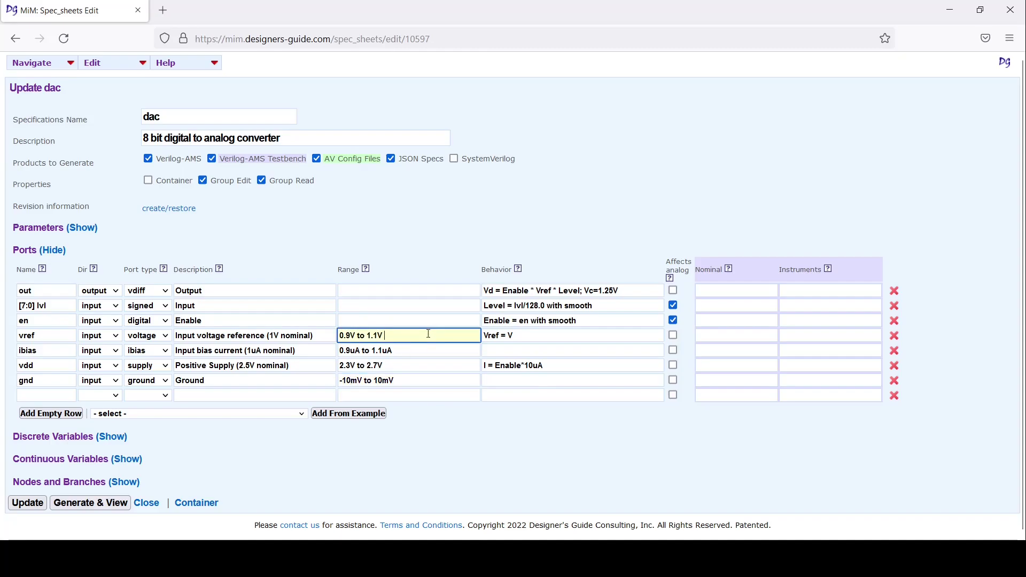
{"action": "type", "text": "when en"}
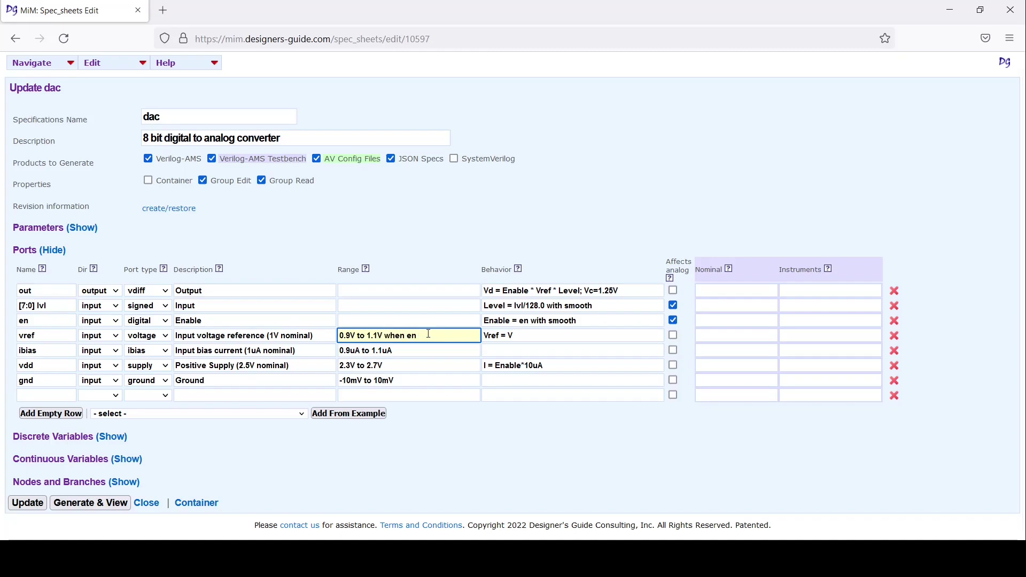
{"action": "left_click_drag", "start_coordinate": [383, 335], "coordinate": [422, 335]}
{"action": "key", "text": "ctrl+c"}
{"action": "left_click", "coordinate": [417, 350]}
{"action": "key", "text": "ctrl+v"}
{"action": "left_click", "coordinate": [417, 366]}
{"action": "key", "text": "ctrl+v"}
Append the delay "for 1us" to the range conditions of the vref, ibias and vdd ports
{"action": "left_click", "coordinate": [426, 335]}
{"action": "type", "text": "for 1us"}
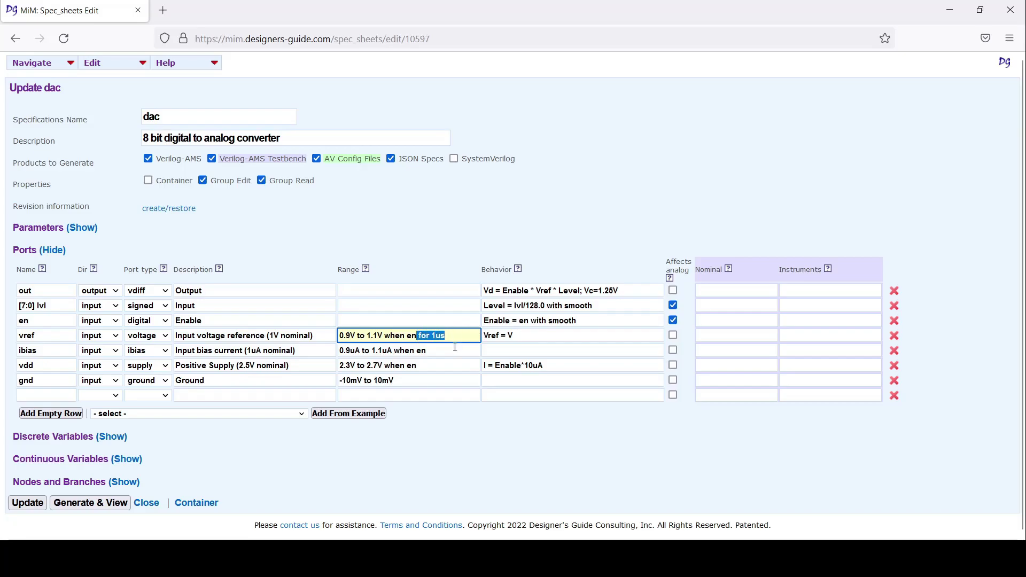
{"action": "left_click", "coordinate": [454, 353]}
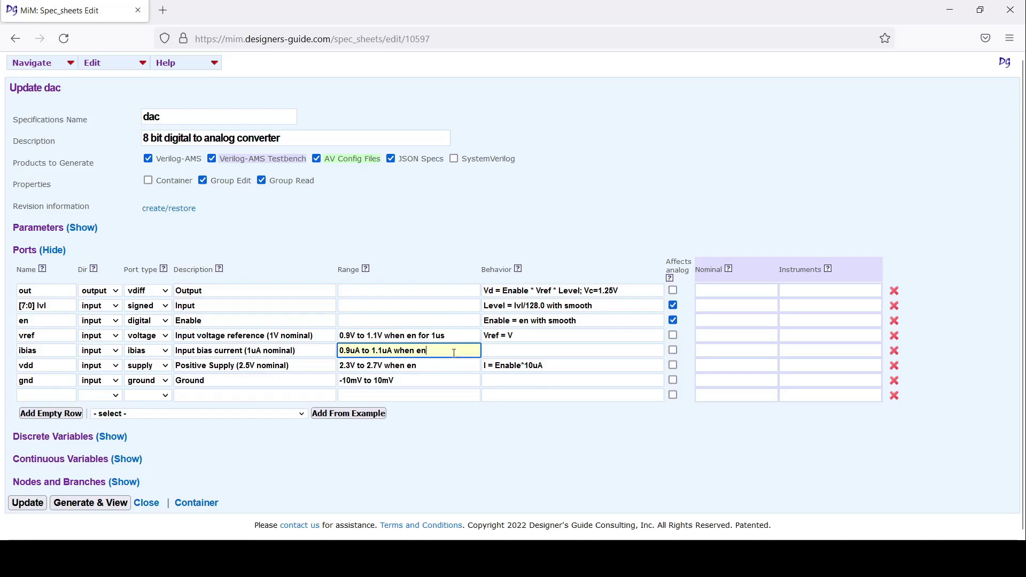
{"action": "type", "text": "for 1us"}
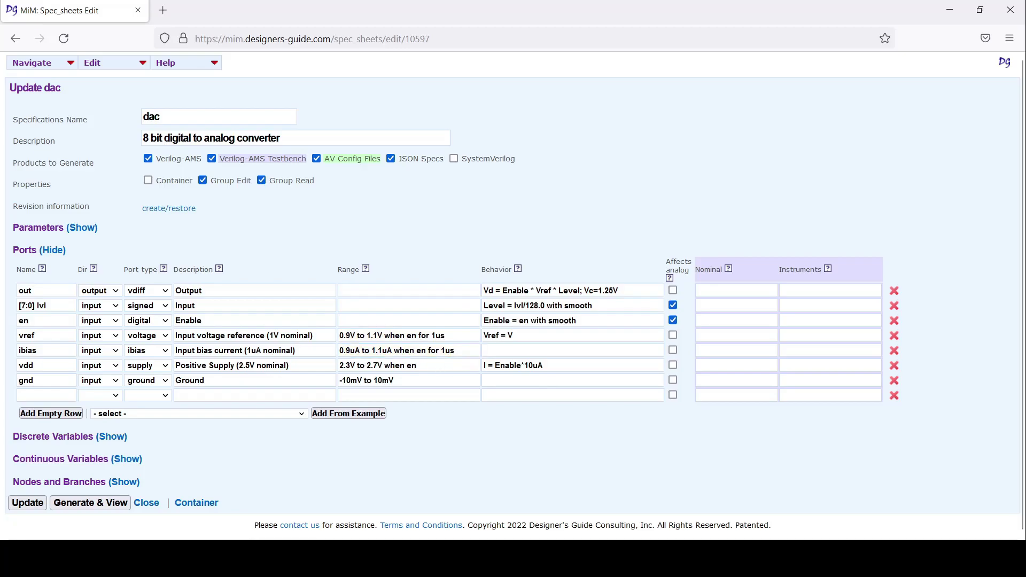
{"action": "left_click", "coordinate": [442, 365]}
{"action": "type", "text": "for 1us"}
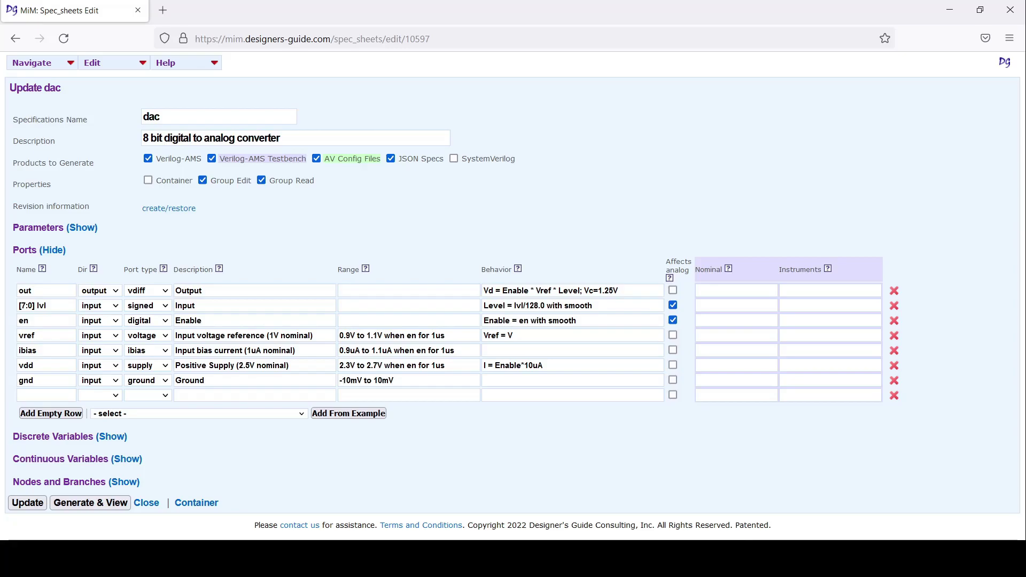
Add "&& !Fault" after en in the en port's behavior, generate the models and check the Verilog-AMS file's line count
{"action": "left_click", "coordinate": [532, 321]}
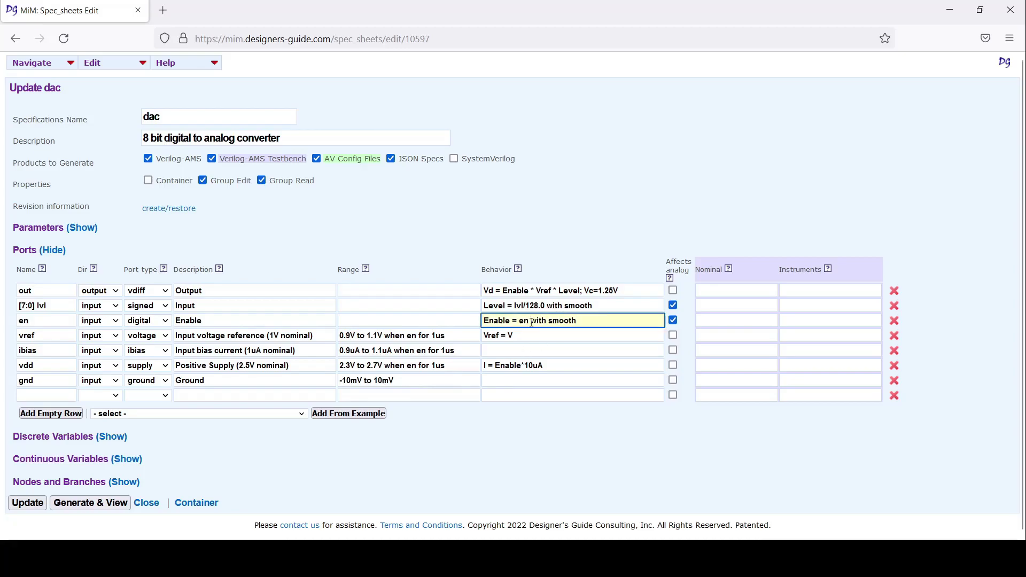
{"action": "type", "text": "&& !Fault"}
{"action": "left_click", "coordinate": [89, 506]}
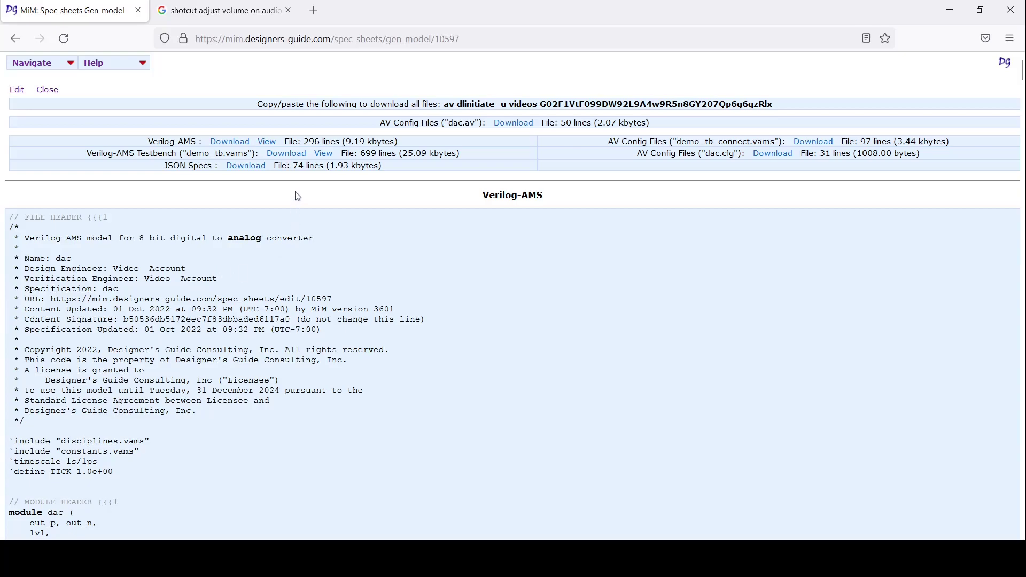
{"action": "left_click_drag", "start_coordinate": [301, 142], "coordinate": [340, 141]}
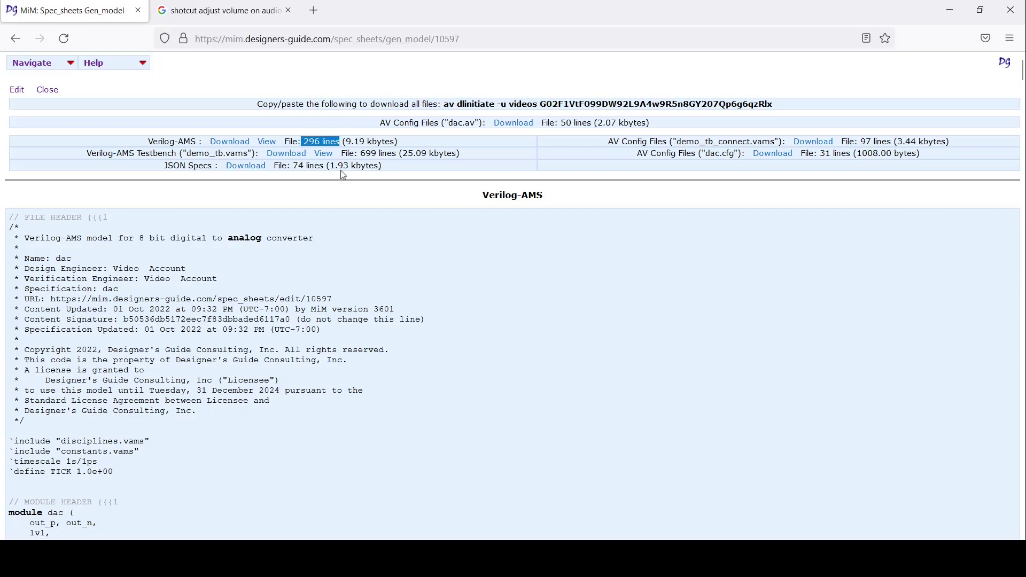